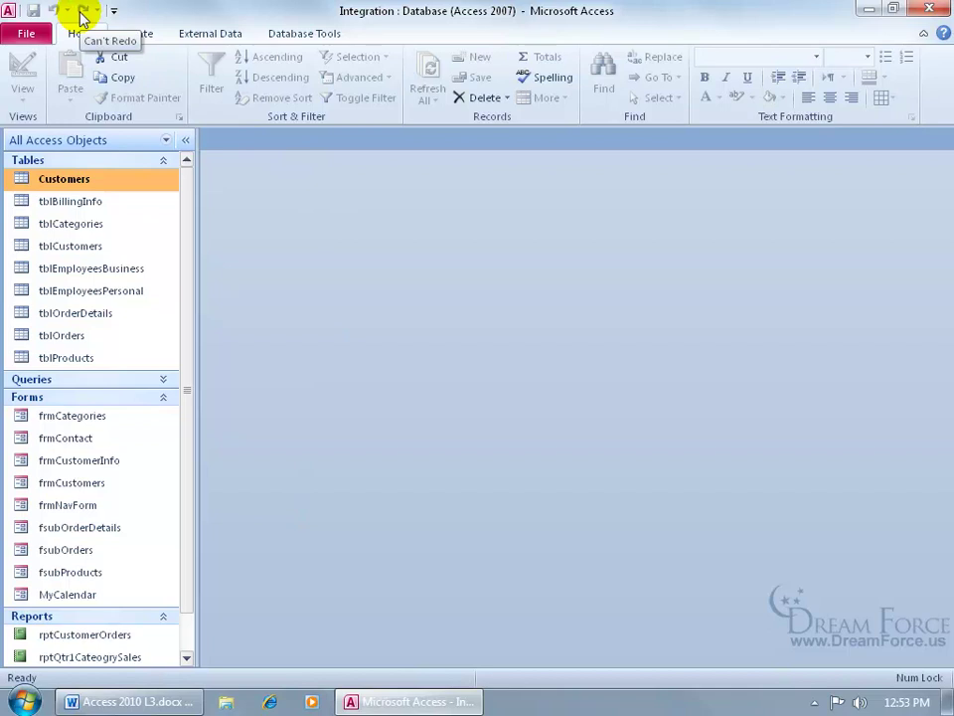
Step: Add the Switchboard Manager command from the full list of all commands to the Quick Access Toolbar
{"action": "right_click", "coordinate": [82, 13]}
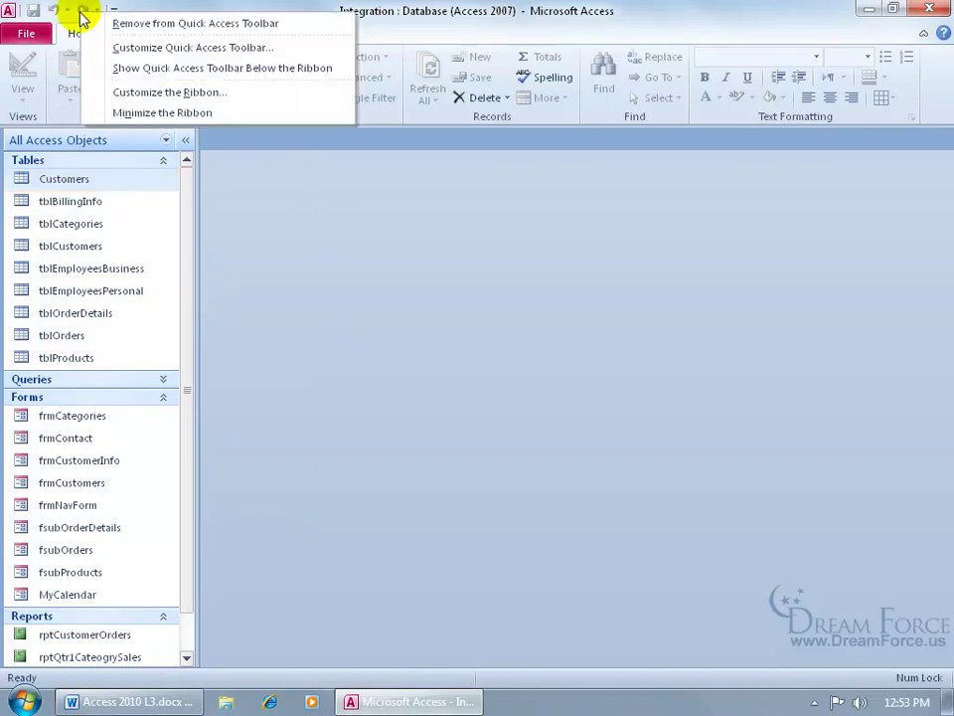
{"action": "left_click", "coordinate": [117, 48]}
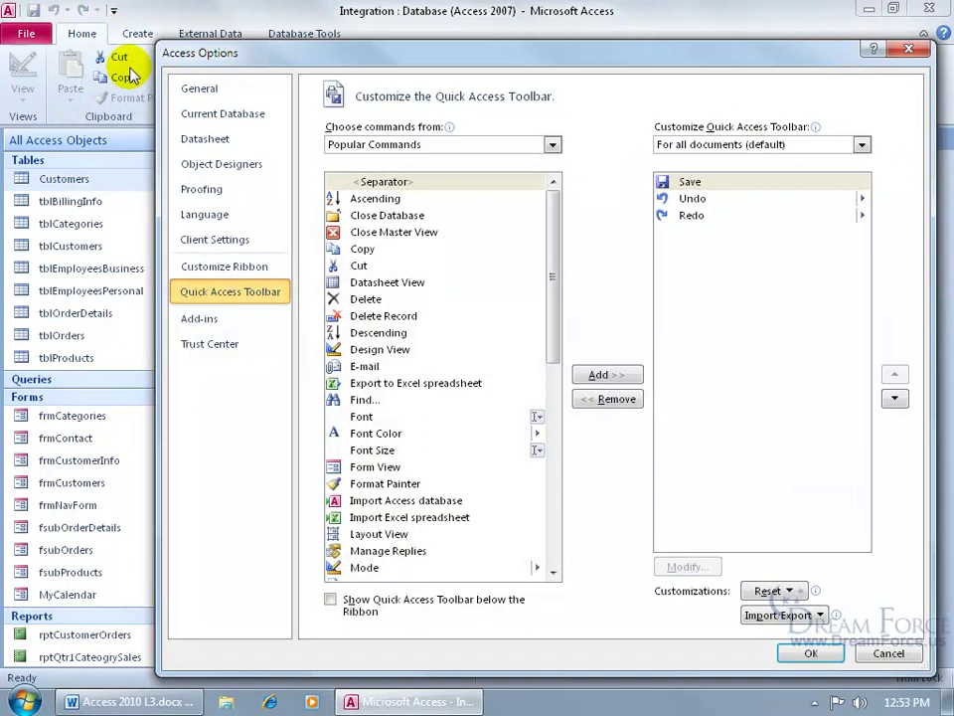
{"action": "left_click", "coordinate": [482, 146]}
{"action": "left_click", "coordinate": [475, 196]}
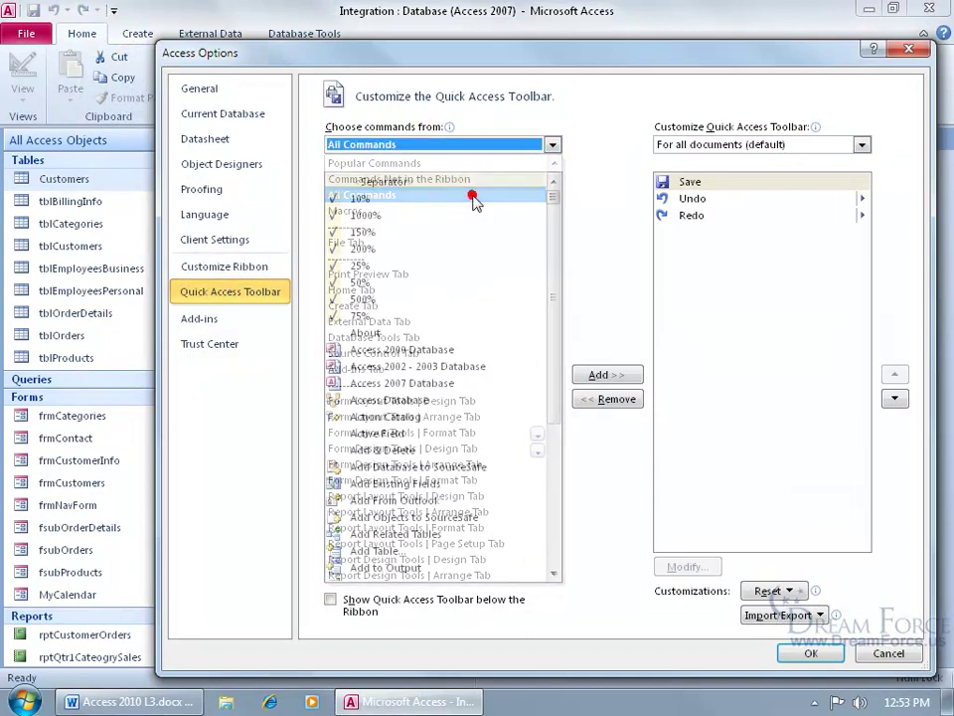
{"action": "left_click_drag", "start_coordinate": [554, 203], "coordinate": [552, 518]}
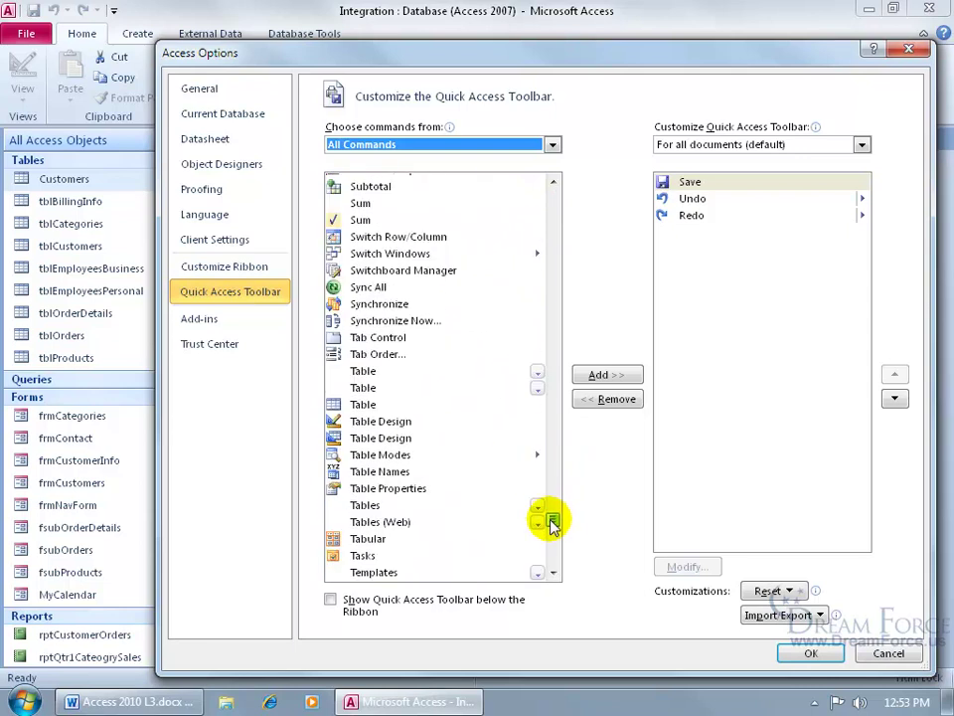
{"action": "left_click", "coordinate": [414, 272]}
{"action": "double_click", "coordinate": [416, 280]}
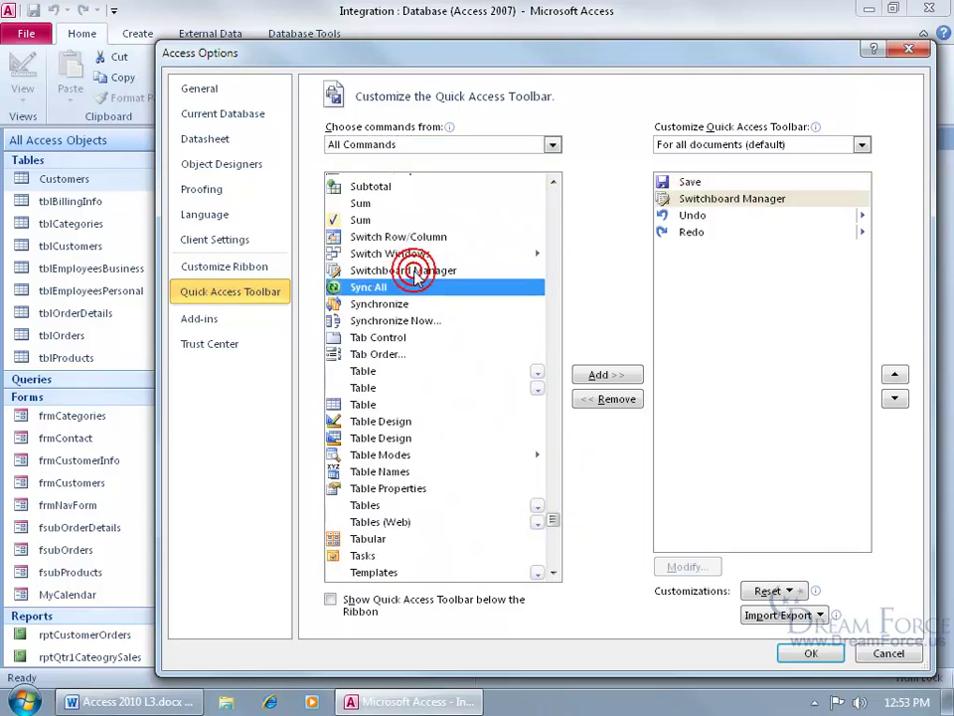
Step: Reorder the Quick Access Toolbar so Switchboard Manager comes after Redo, and apply the customization
{"action": "left_click", "coordinate": [740, 207]}
{"action": "left_click", "coordinate": [895, 398]}
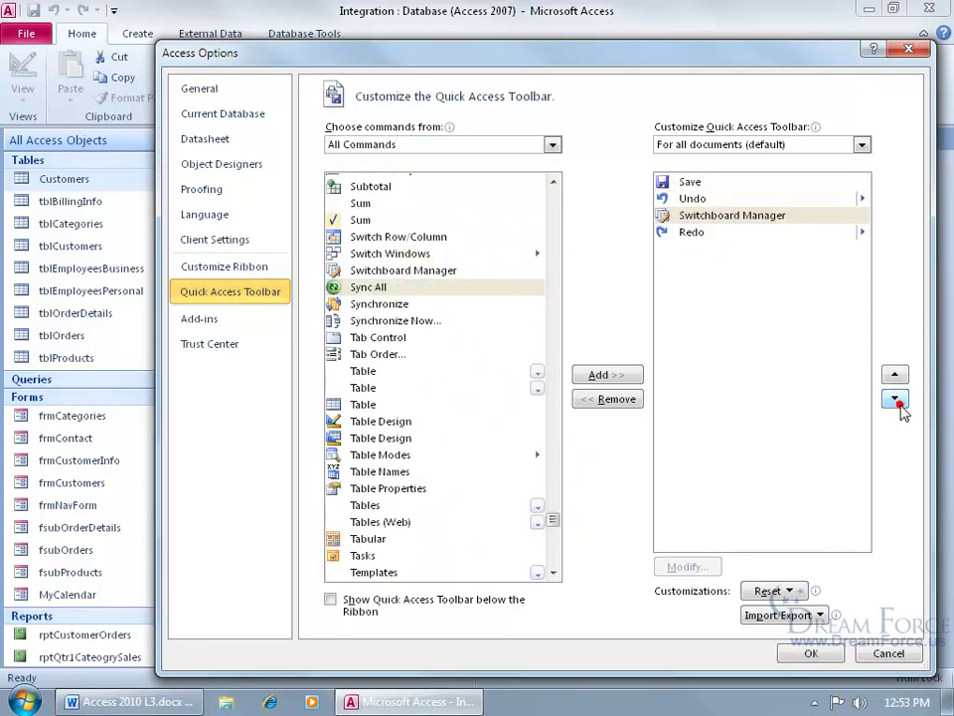
{"action": "left_click", "coordinate": [895, 398]}
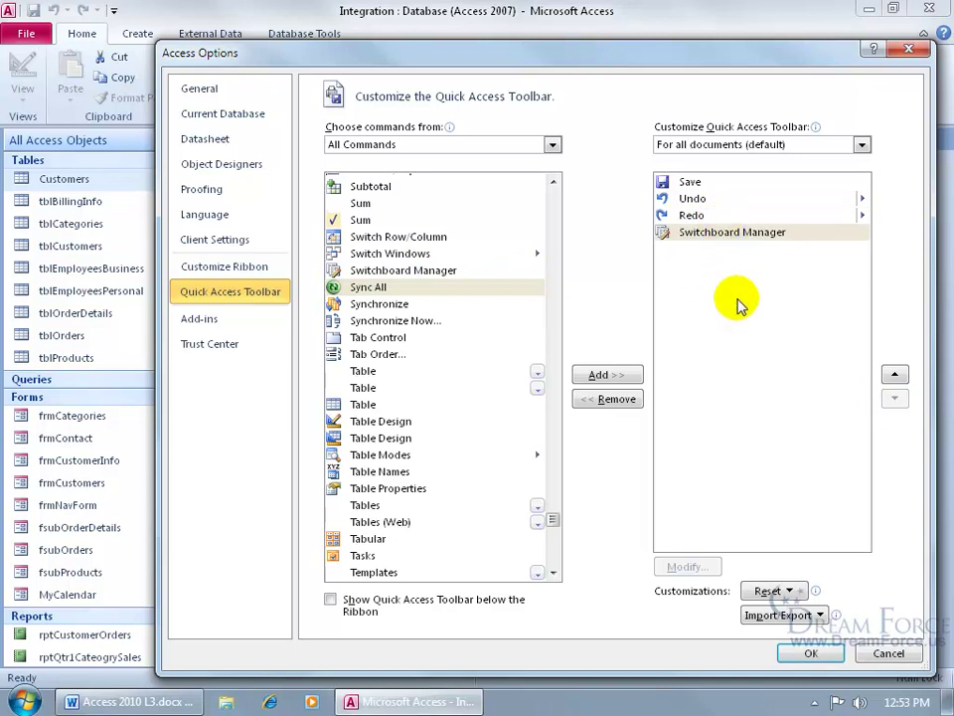
{"action": "left_click", "coordinate": [826, 646]}
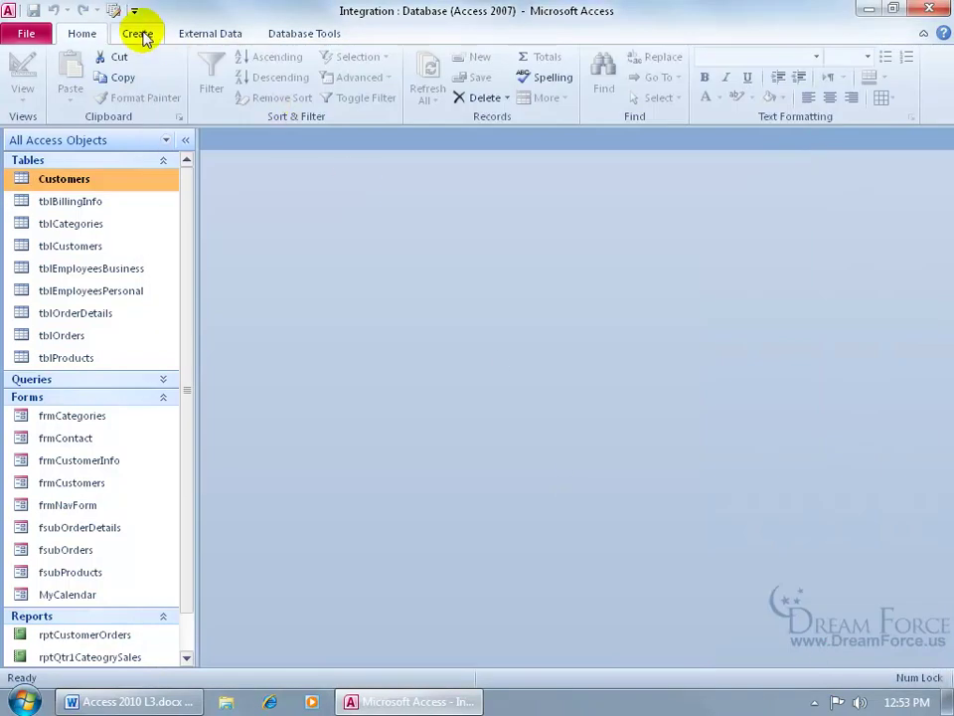
Step: Create a switchboard for the database with the Switchboard Manager and add a page named Reports Switchboard
{"action": "left_click", "coordinate": [113, 12]}
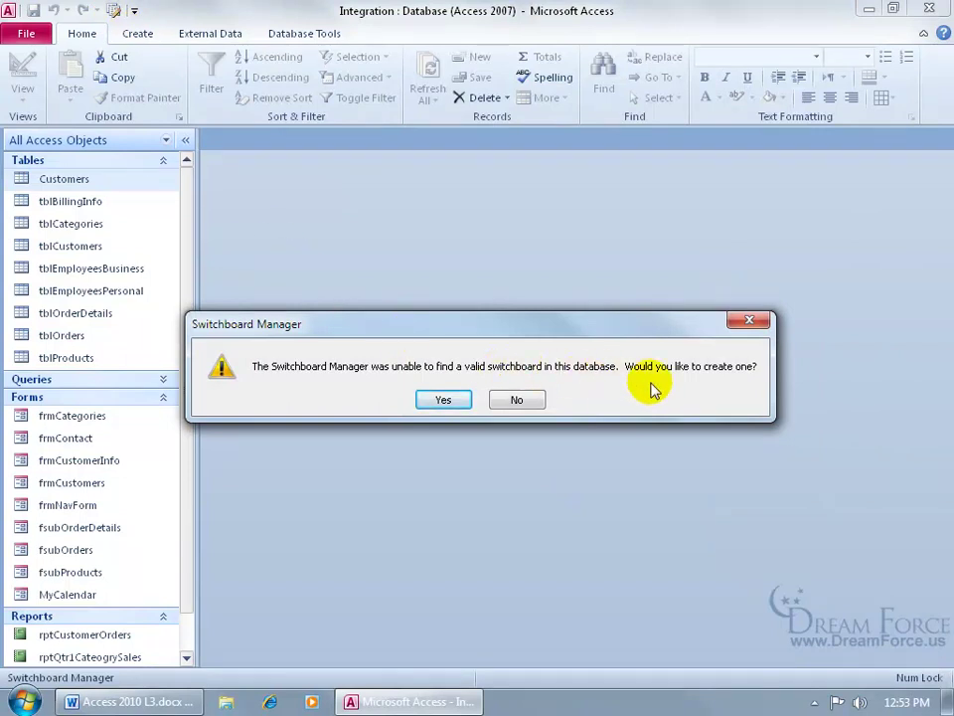
{"action": "left_click", "coordinate": [443, 400]}
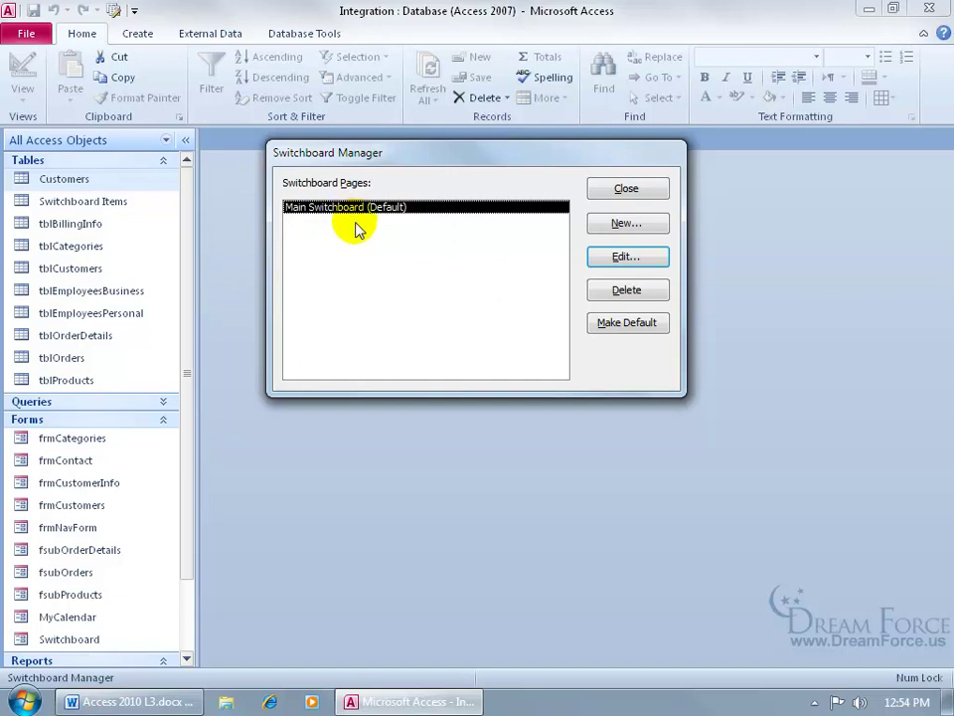
{"action": "left_click", "coordinate": [624, 222]}
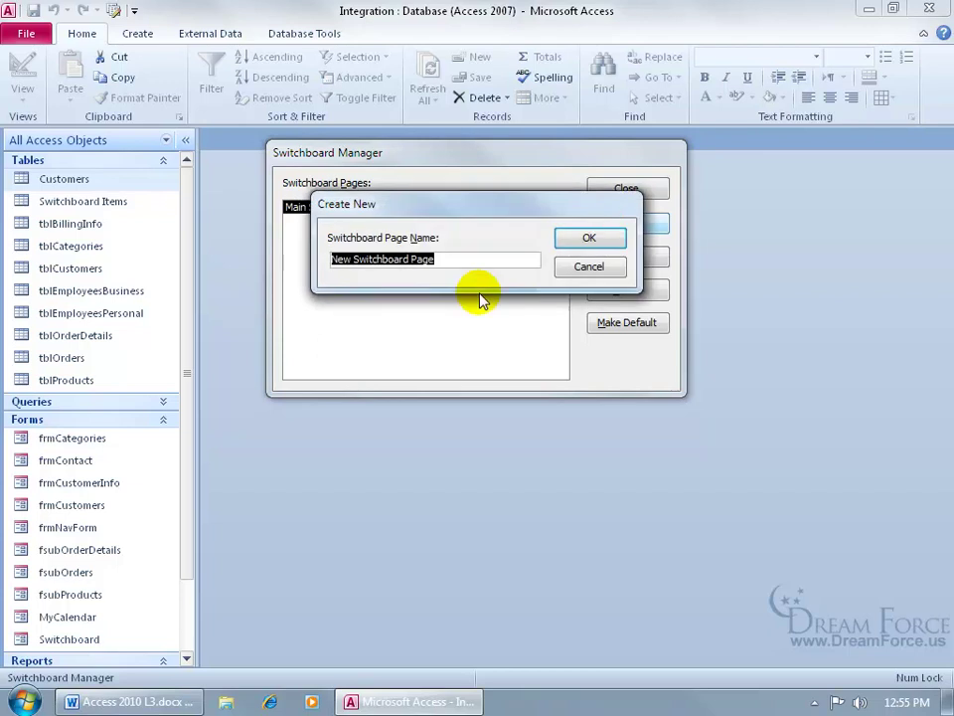
{"action": "type", "text": "Reports Switchboard"}
{"action": "key", "text": "Return"}
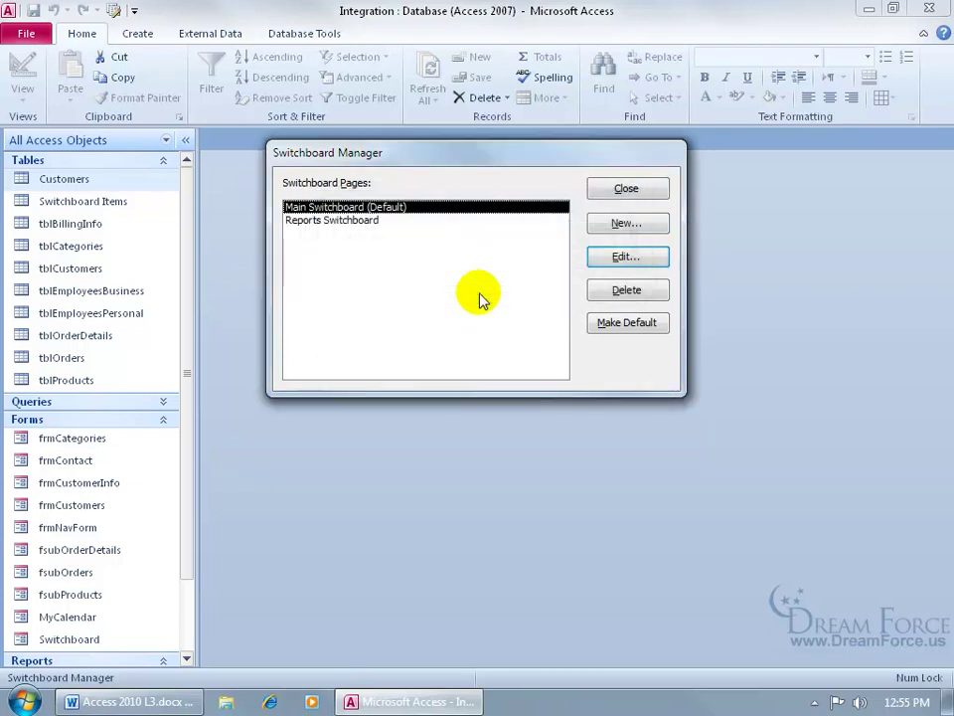
Step: Add another switchboard page named Maintenance Switchboard
{"action": "left_click", "coordinate": [628, 223]}
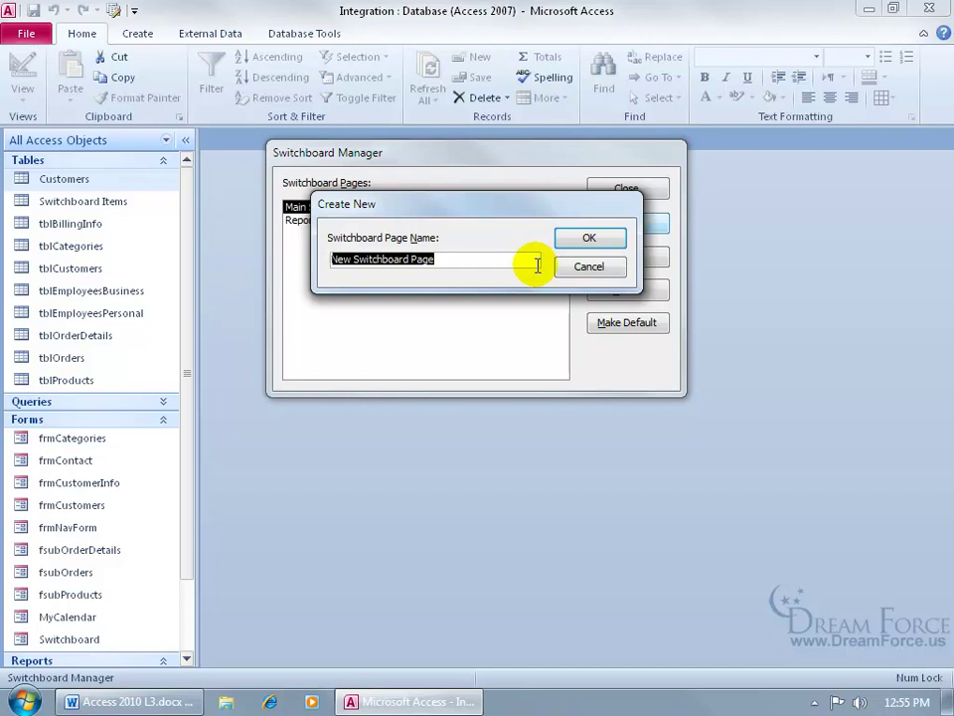
{"action": "type", "text": "Maintenance Switchboard"}
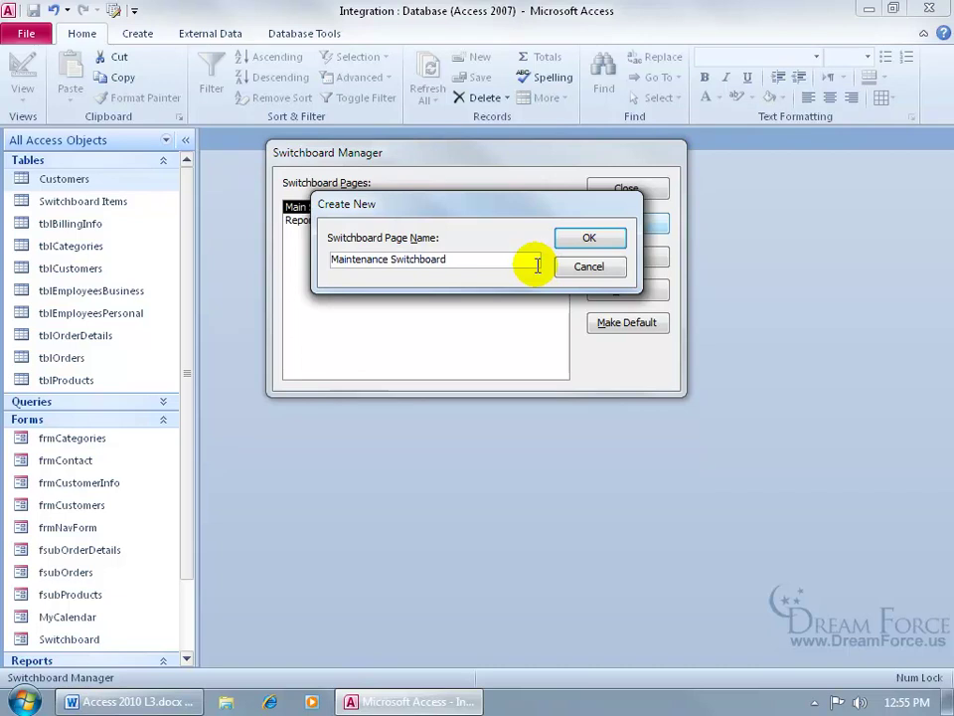
{"action": "key", "text": "Return"}
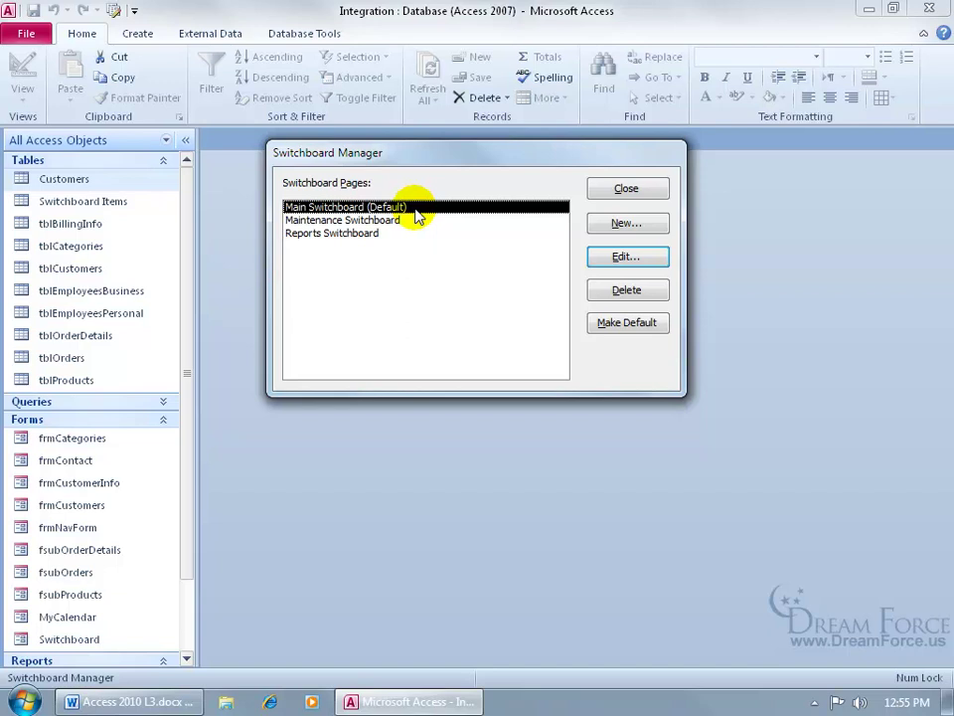
Step: Add a Customer Info item to the Main Switchboard page that opens the form frmCustomerInfo in Add Mode
{"action": "left_click", "coordinate": [627, 260]}
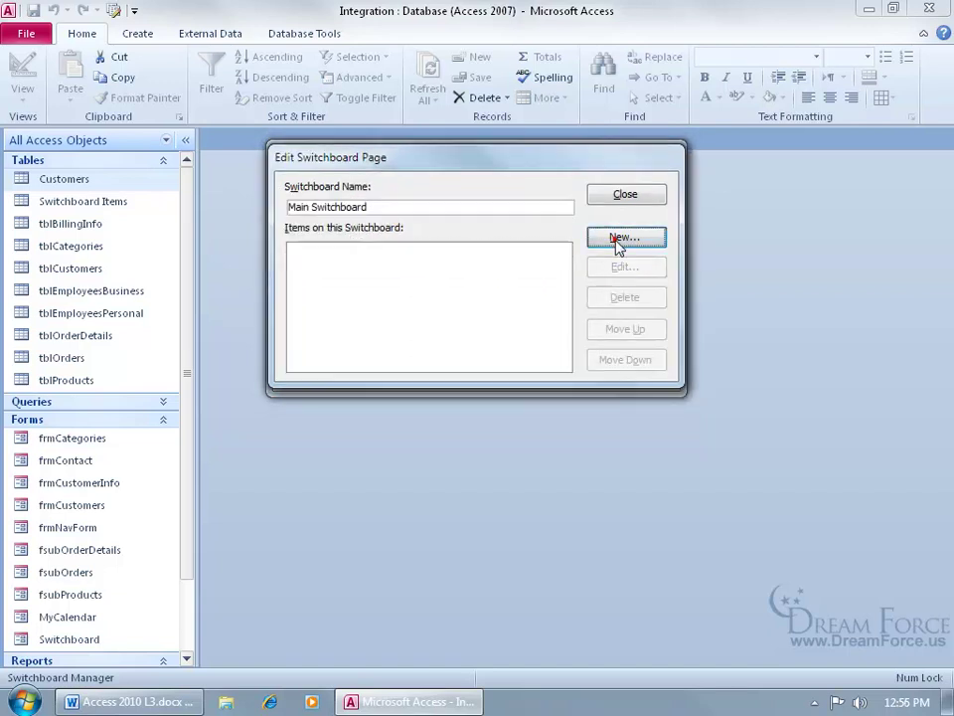
{"action": "left_click", "coordinate": [622, 240]}
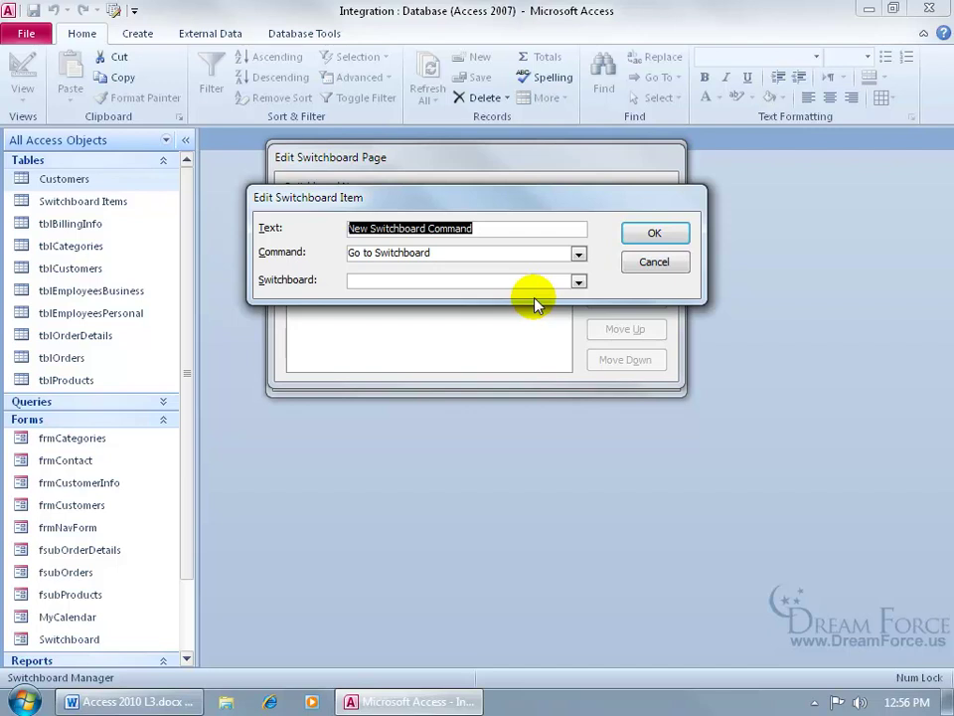
{"action": "type", "text": "Customer Info"}
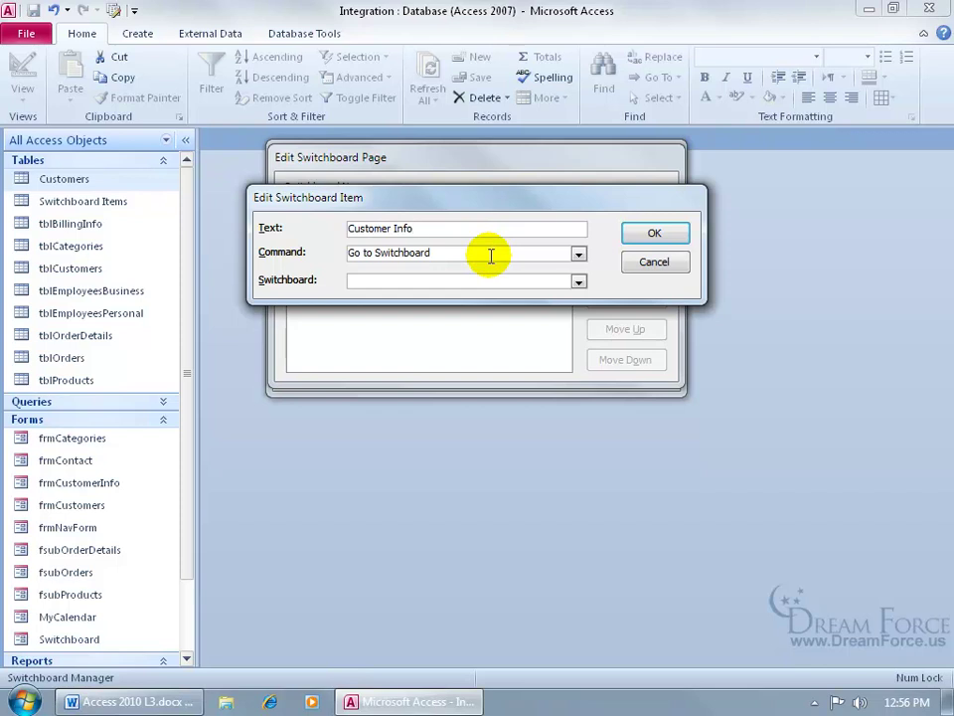
{"action": "left_click", "coordinate": [578, 254]}
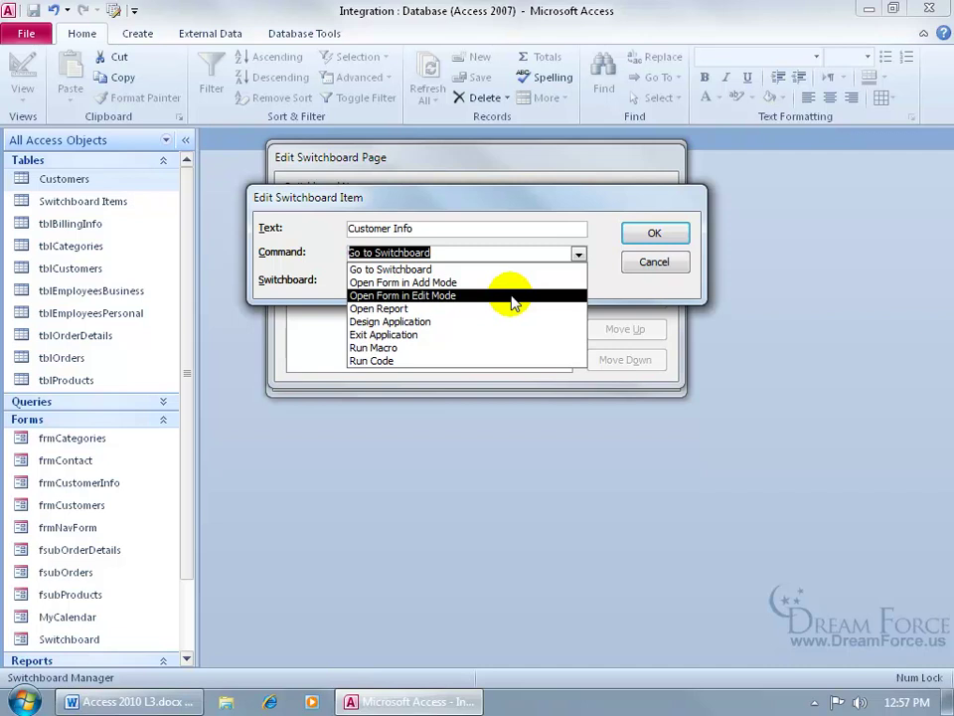
{"action": "left_click", "coordinate": [506, 282]}
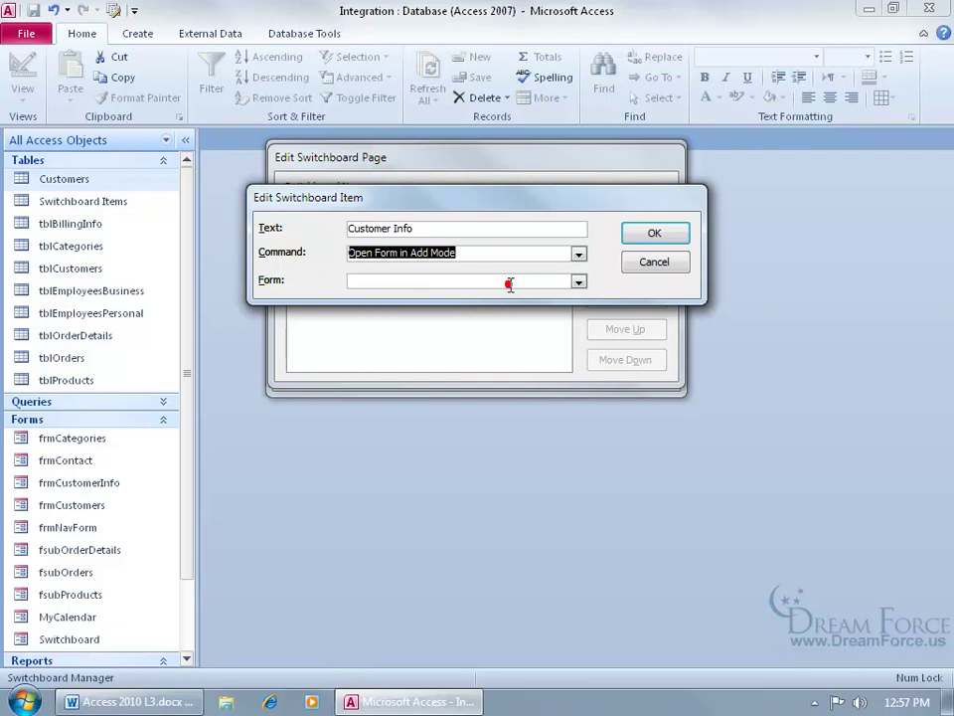
{"action": "left_click", "coordinate": [577, 281]}
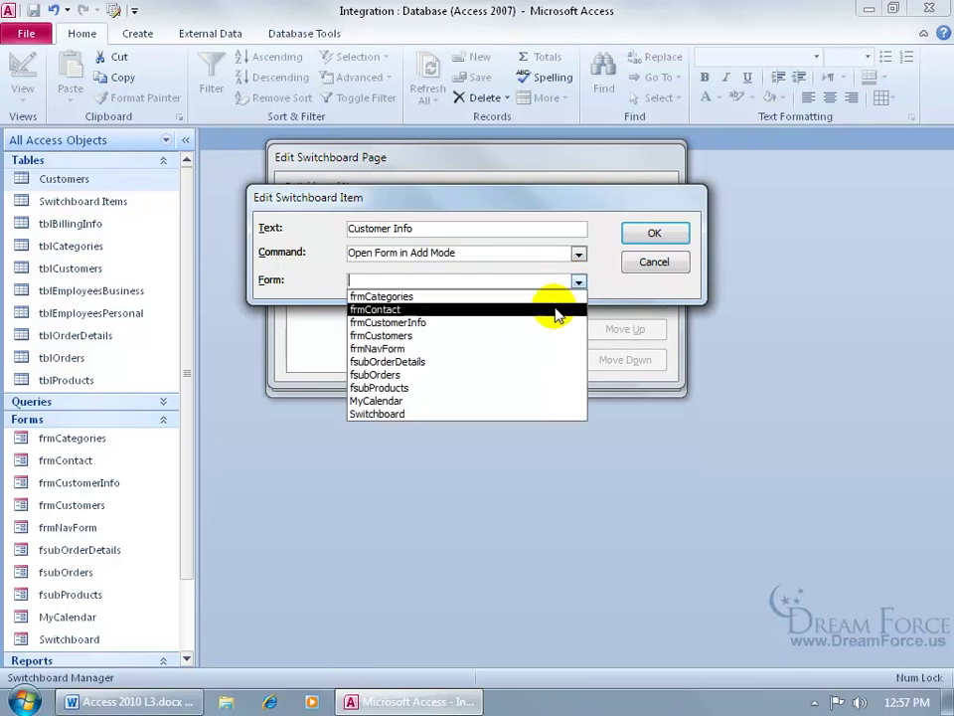
{"action": "left_click", "coordinate": [548, 322]}
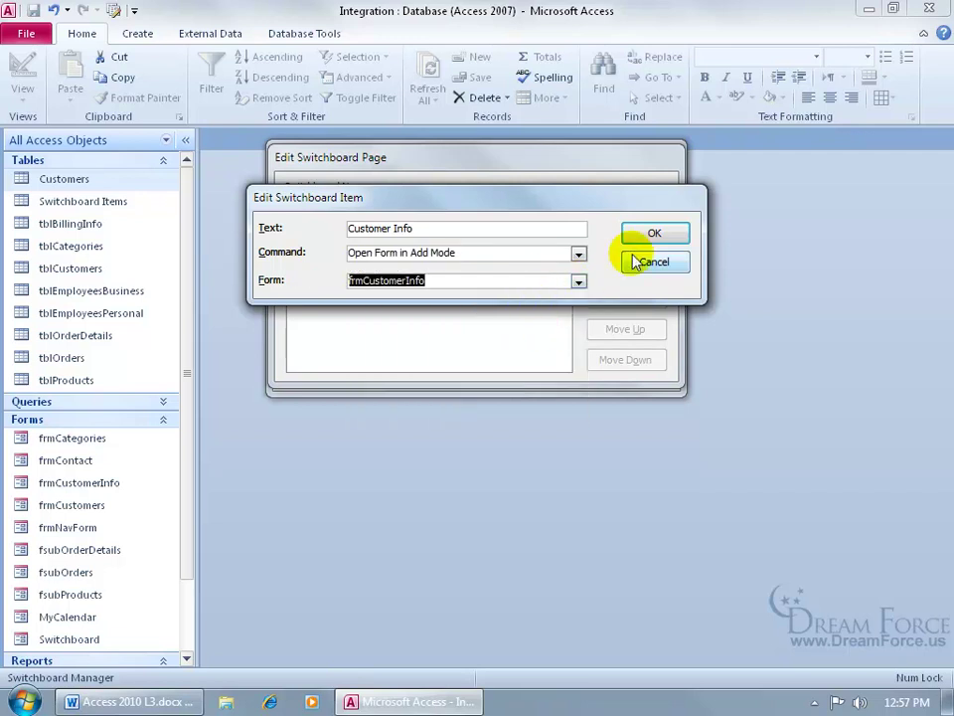
{"action": "left_click", "coordinate": [654, 232]}
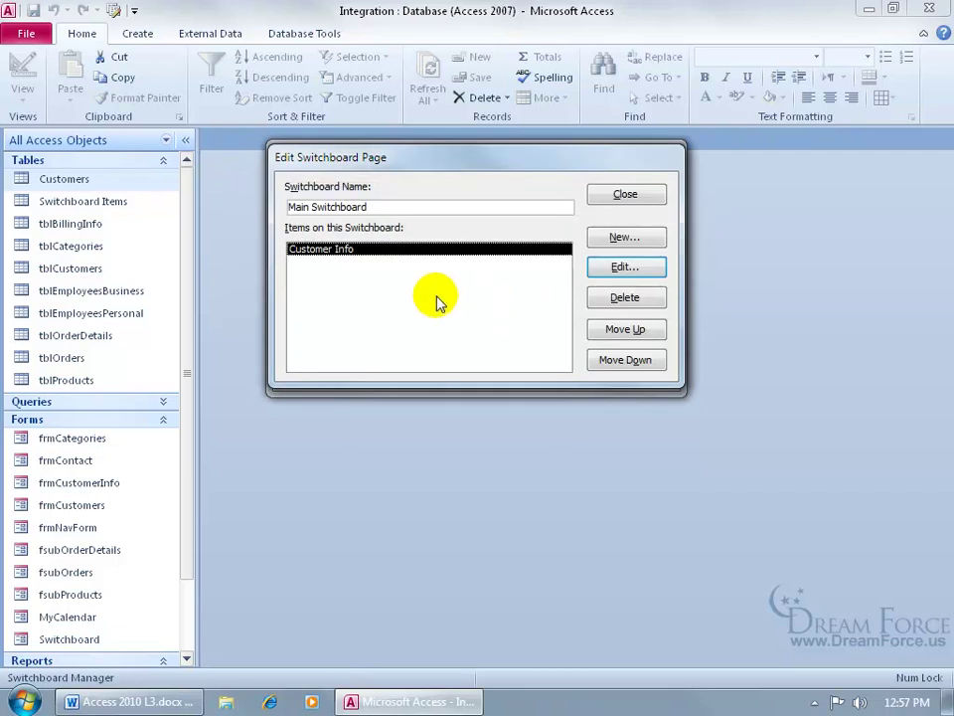
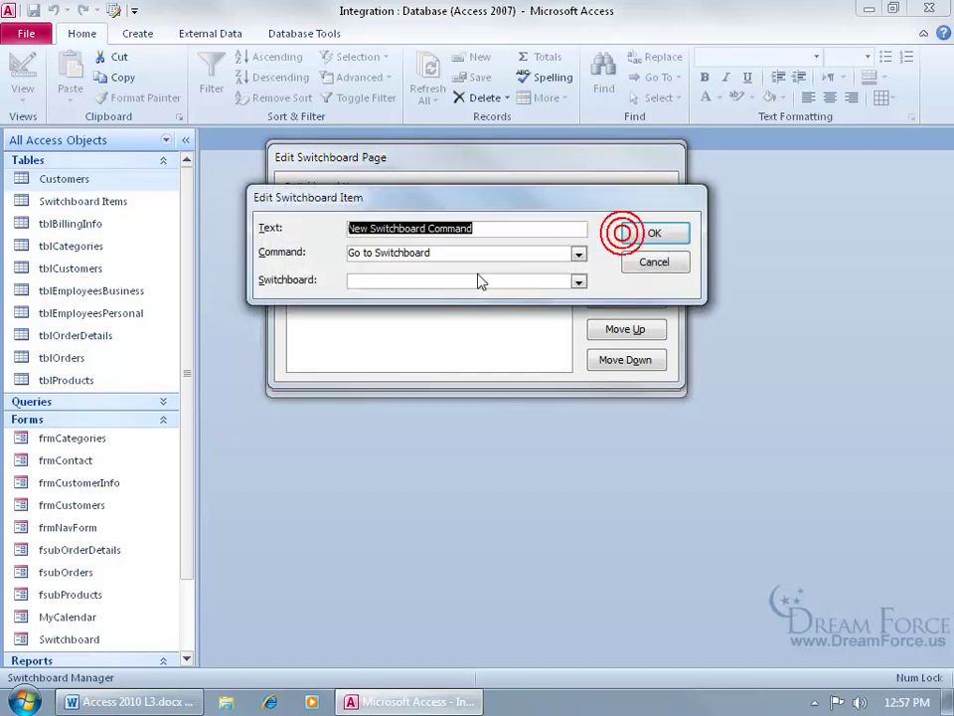
Step: Add a Run Reports item to the Main Switchboard that goes to the Reports Switchboard
{"action": "type", "text": "Run Reports"}
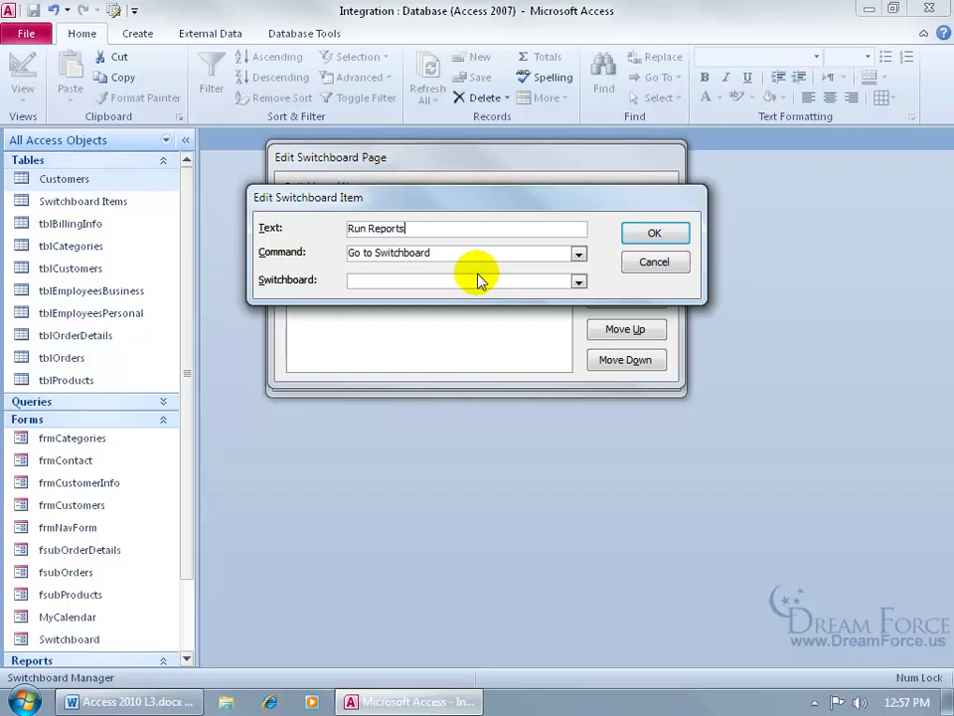
{"action": "left_click", "coordinate": [579, 282]}
{"action": "left_click", "coordinate": [537, 322]}
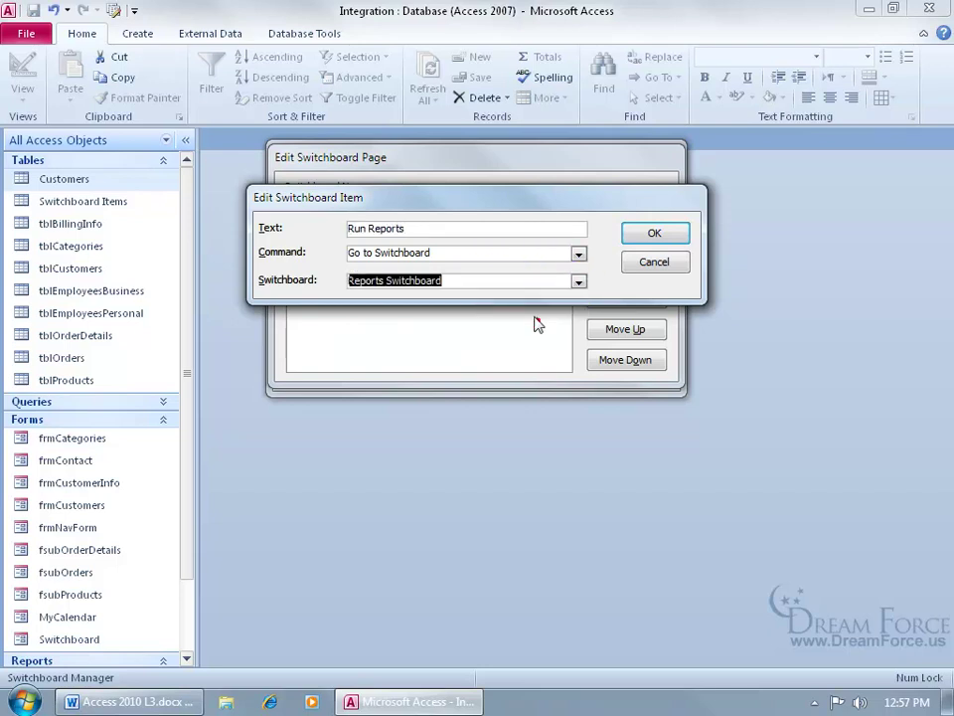
{"action": "left_click", "coordinate": [654, 239]}
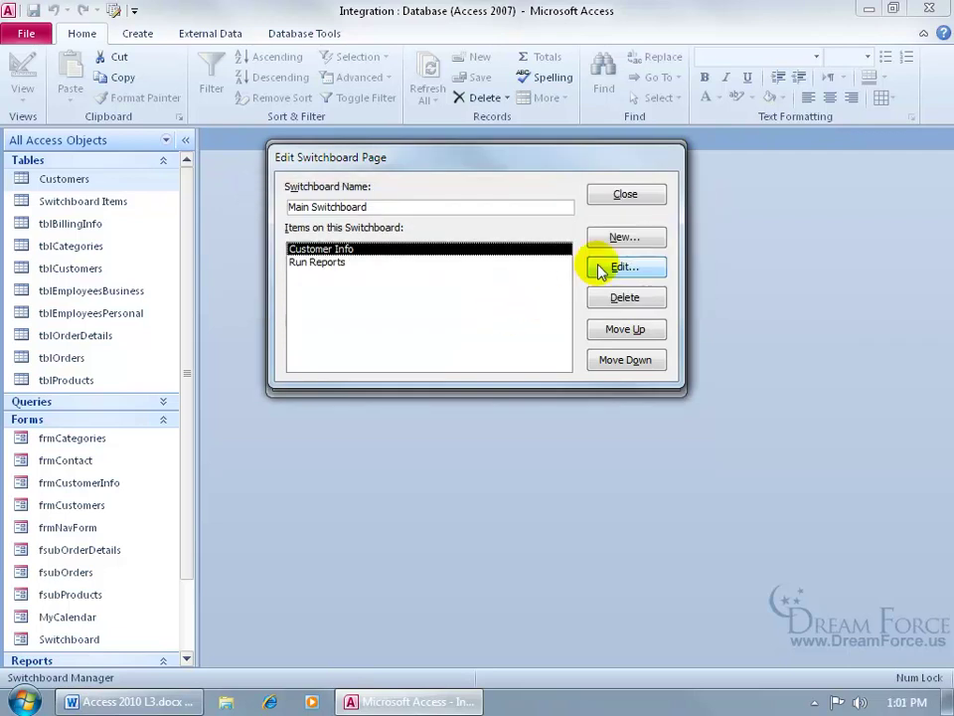
Step: Add a Maintain Data item to the Main Switchboard that goes to the Maintenance Switchboard
{"action": "left_click", "coordinate": [634, 240]}
{"action": "type", "text": "Maintain Data"}
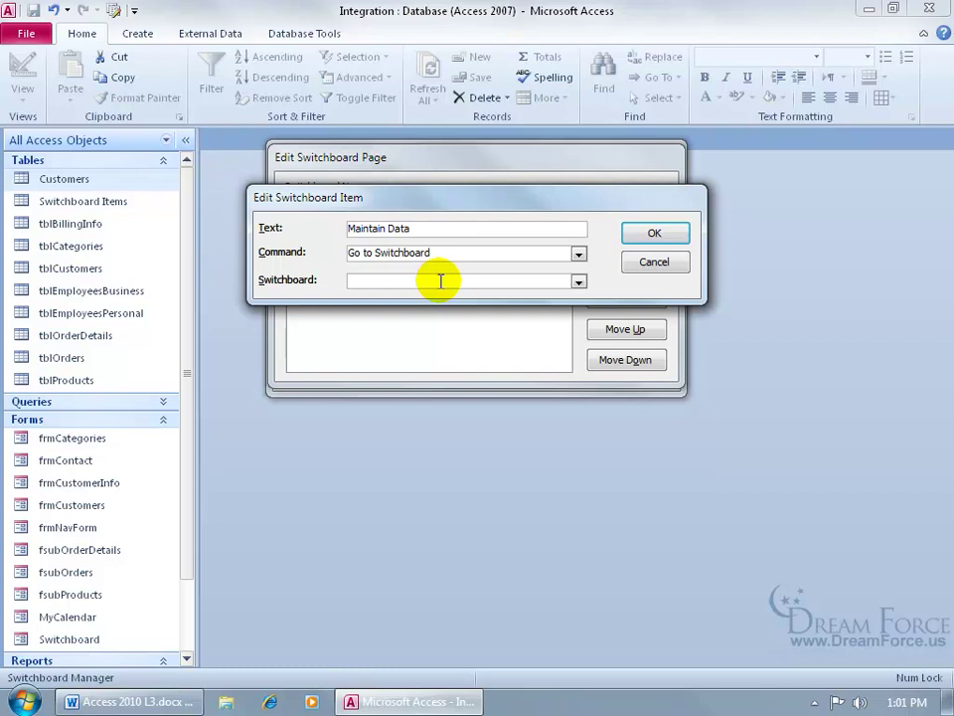
{"action": "left_click", "coordinate": [578, 281]}
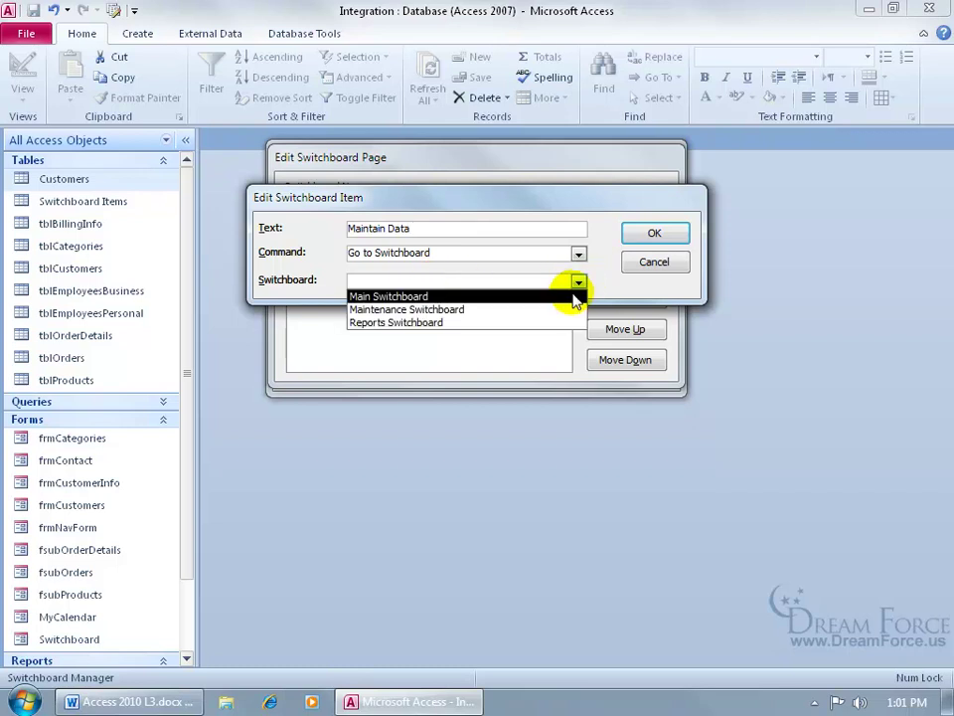
{"action": "left_click", "coordinate": [566, 309]}
{"action": "left_click", "coordinate": [642, 235]}
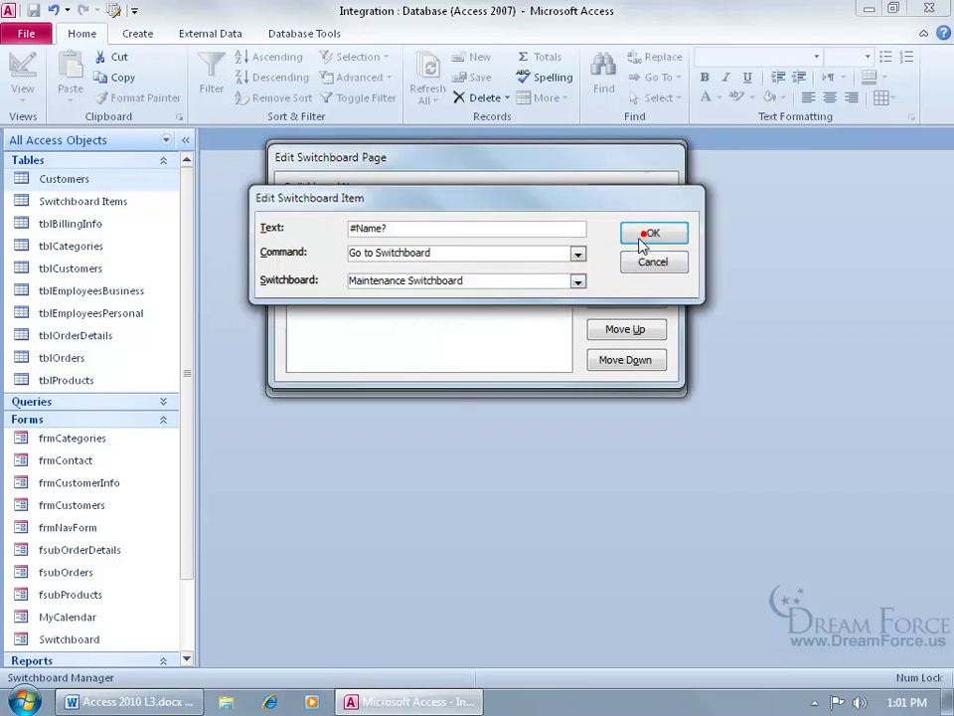
Step: Add a Close Application item to the Main Switchboard with the Exit Application command
{"action": "left_click", "coordinate": [606, 237]}
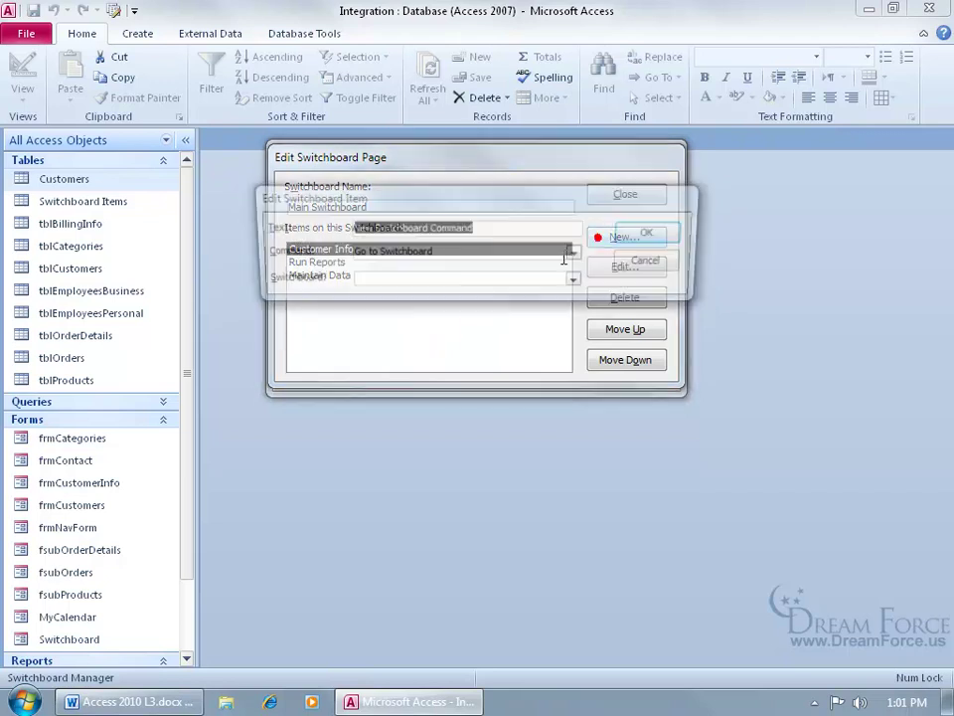
{"action": "type", "text": "Close Application"}
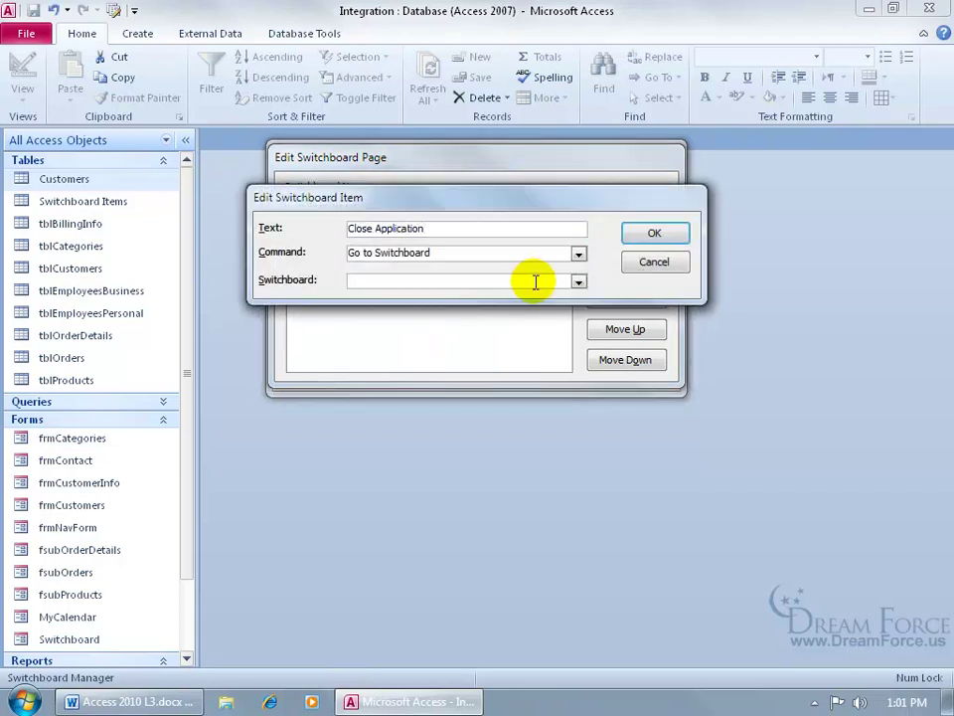
{"action": "left_click", "coordinate": [578, 254]}
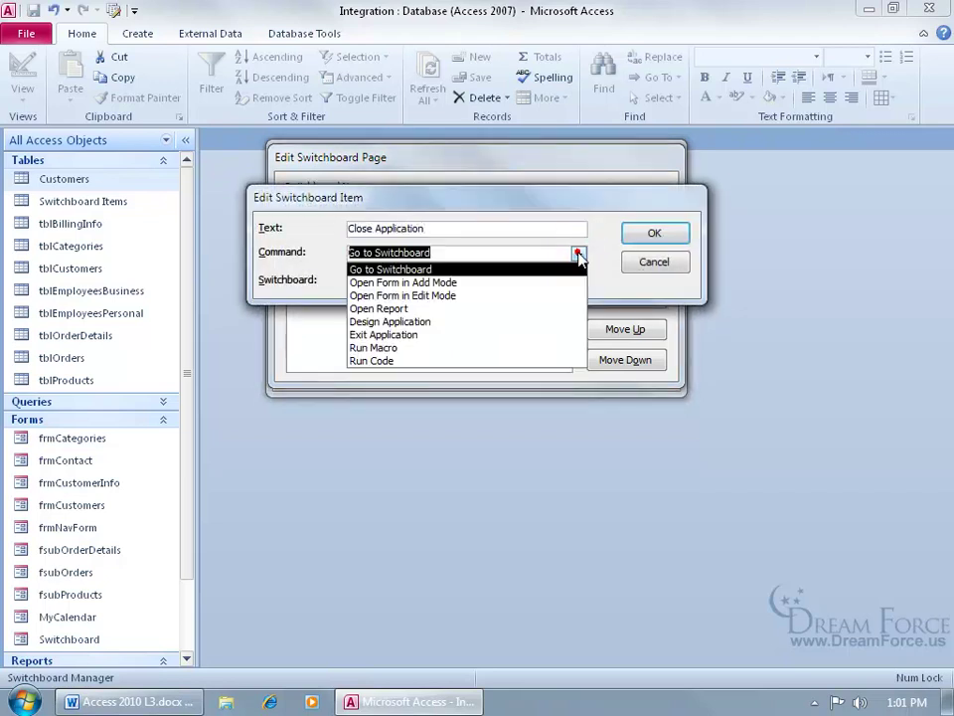
{"action": "left_click", "coordinate": [521, 332]}
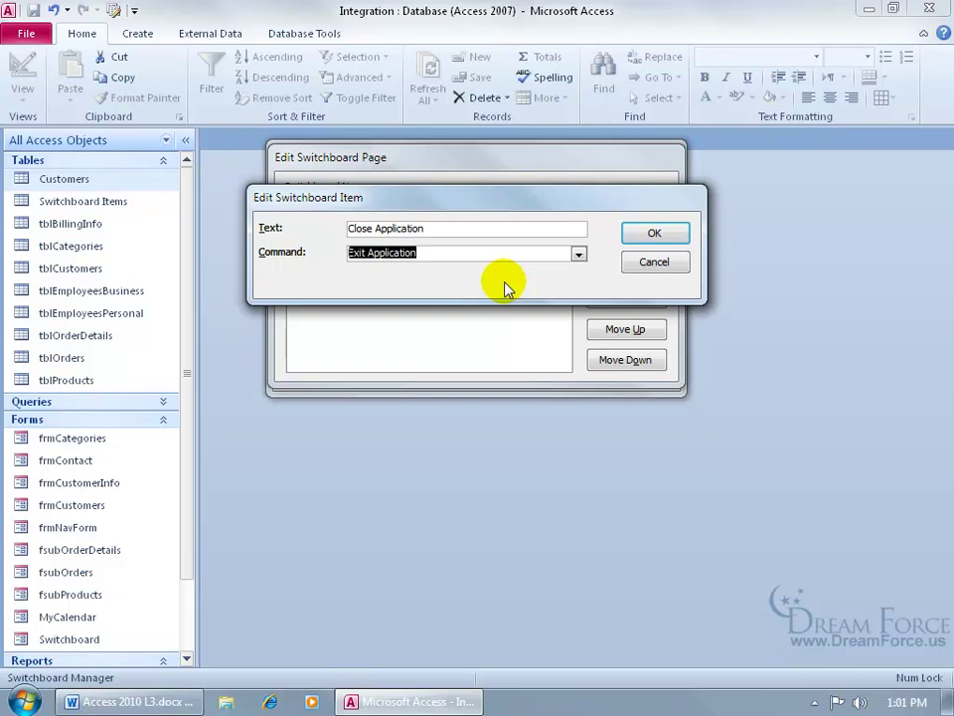
{"action": "left_click", "coordinate": [634, 235]}
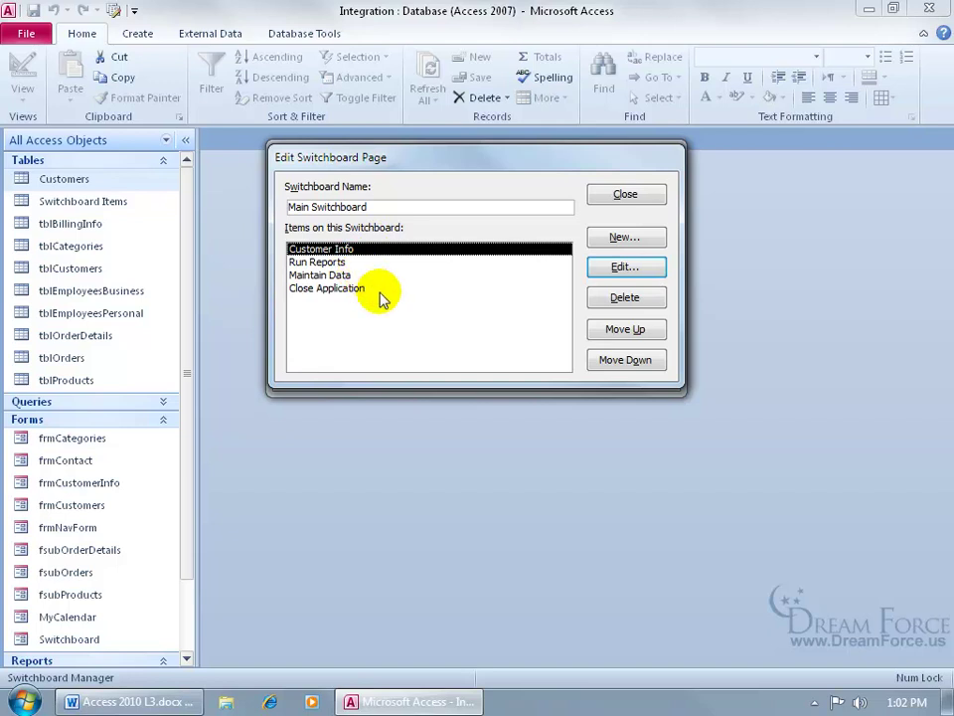
Step: Add a Category Sales item to the Reports Switchboard page that opens the report rptQtr1CateogrySales
{"action": "left_click", "coordinate": [629, 194]}
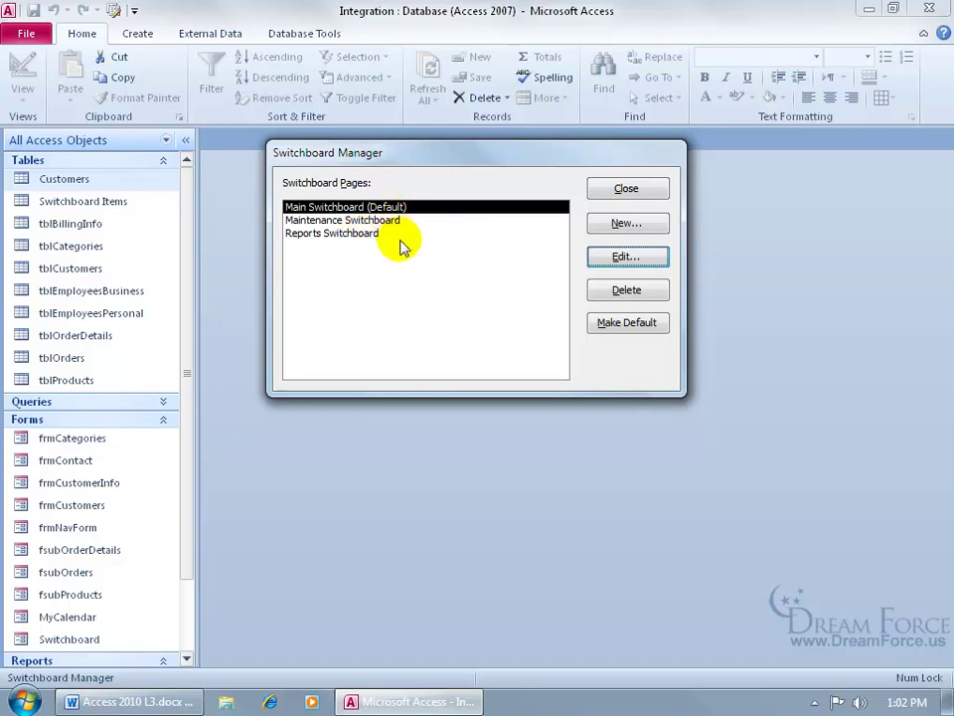
{"action": "left_click", "coordinate": [363, 234]}
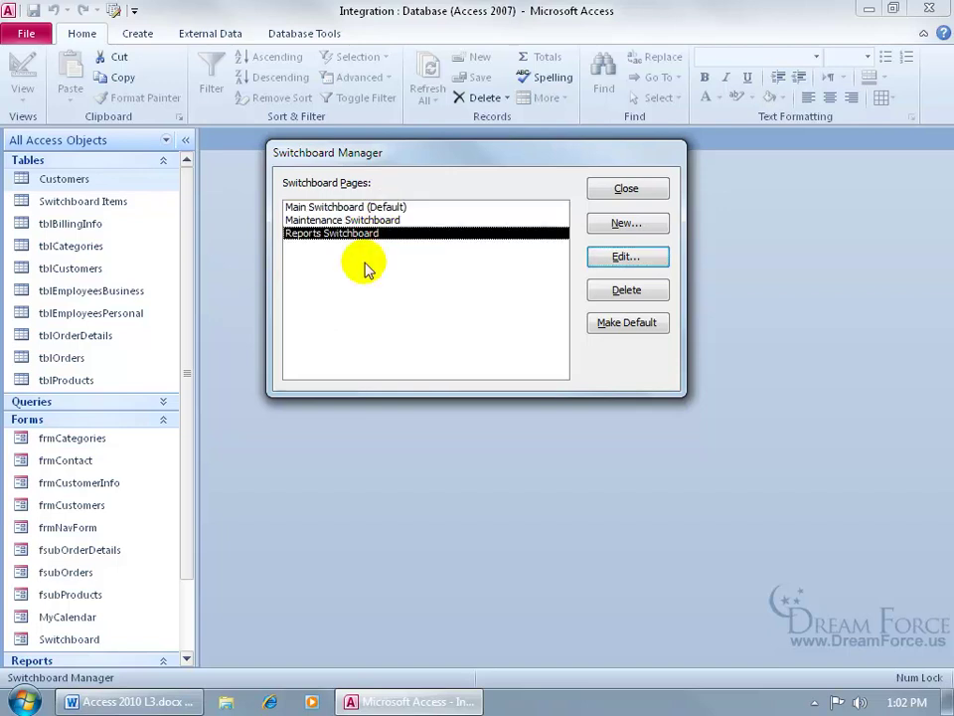
{"action": "left_click", "coordinate": [643, 260]}
{"action": "left_click", "coordinate": [623, 238]}
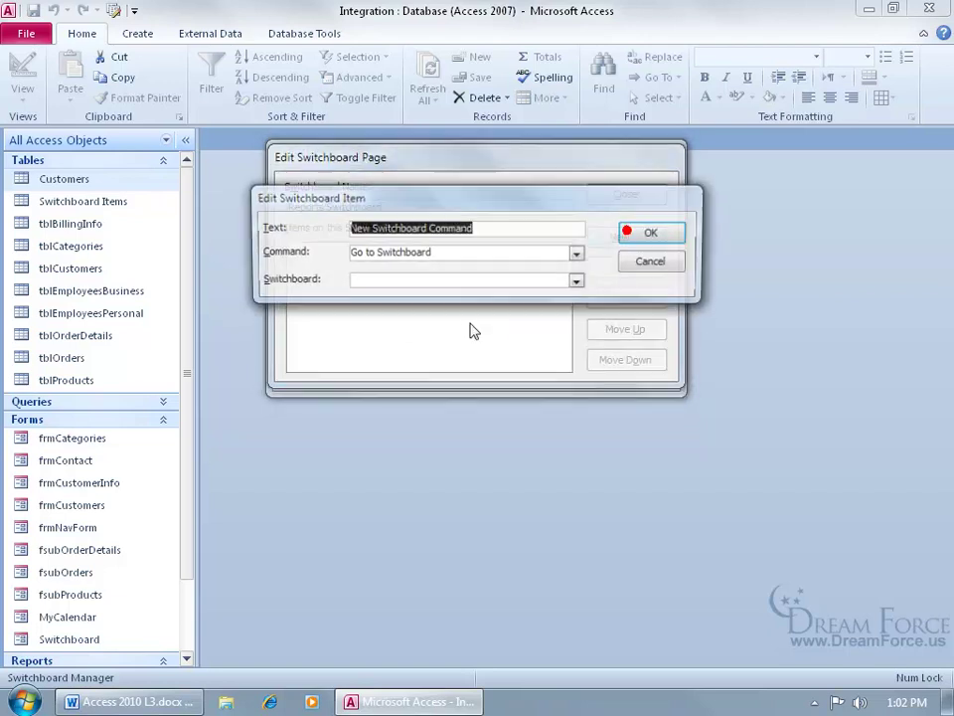
{"action": "type", "text": "Category Sales"}
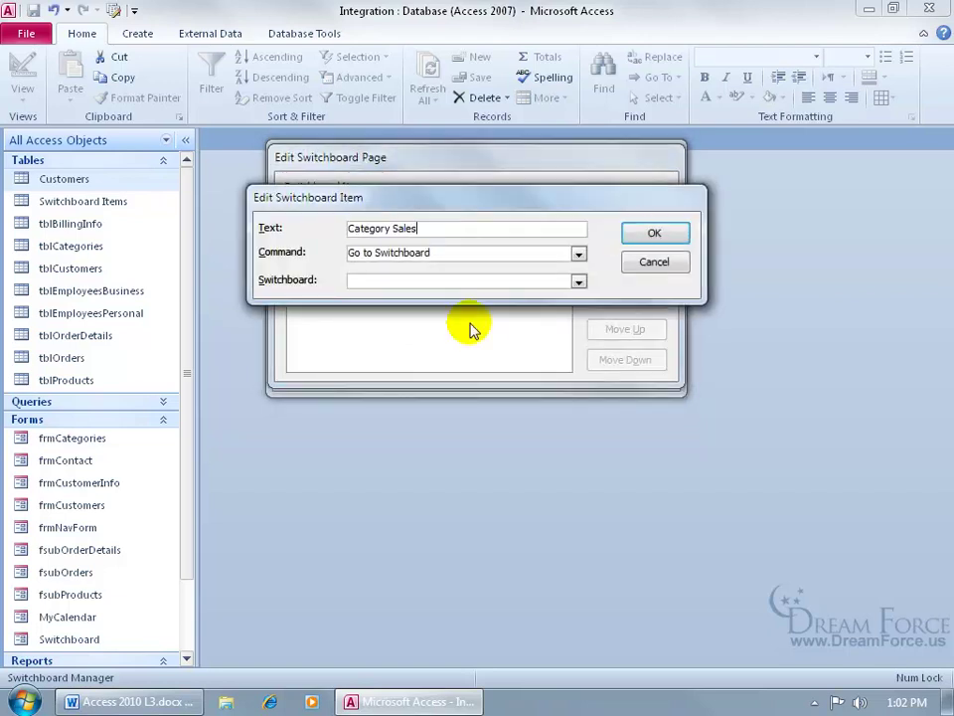
{"action": "left_click", "coordinate": [579, 253]}
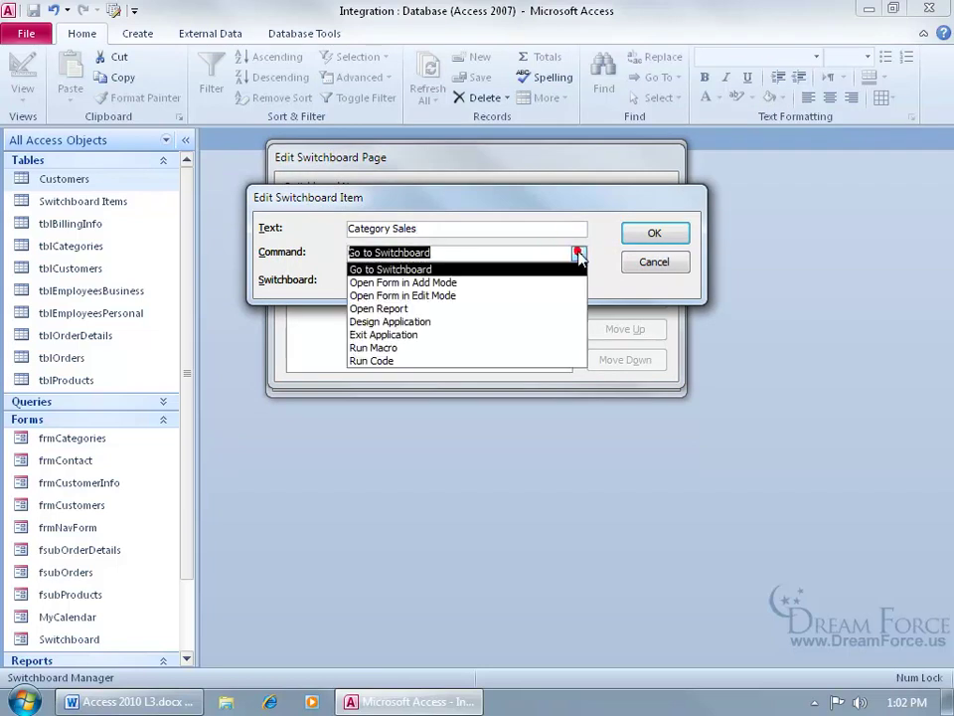
{"action": "left_click", "coordinate": [548, 309]}
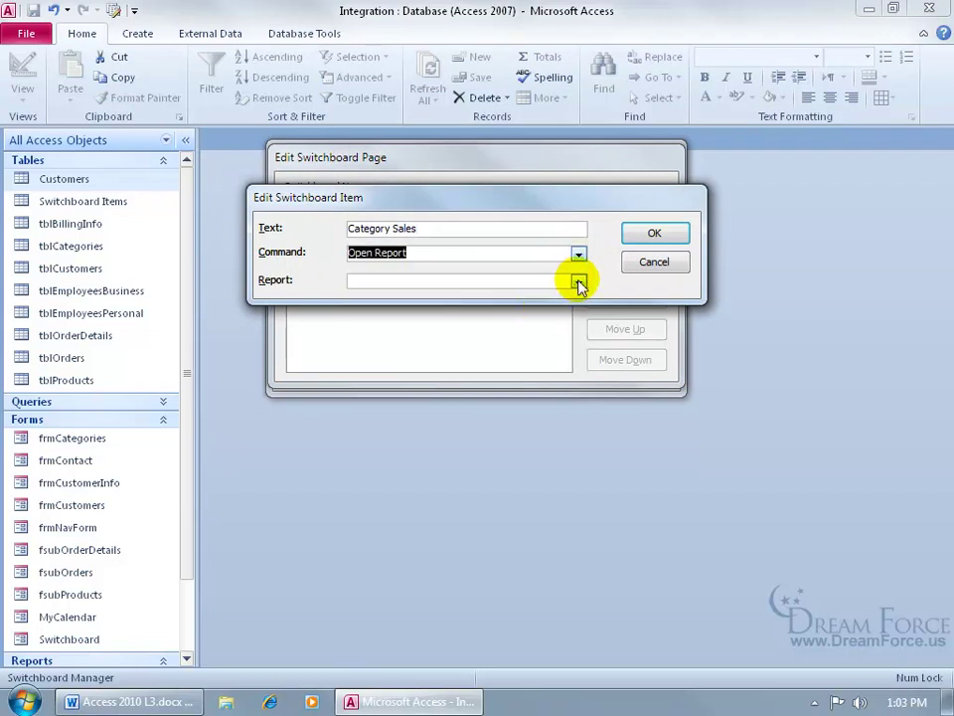
{"action": "left_click", "coordinate": [578, 282]}
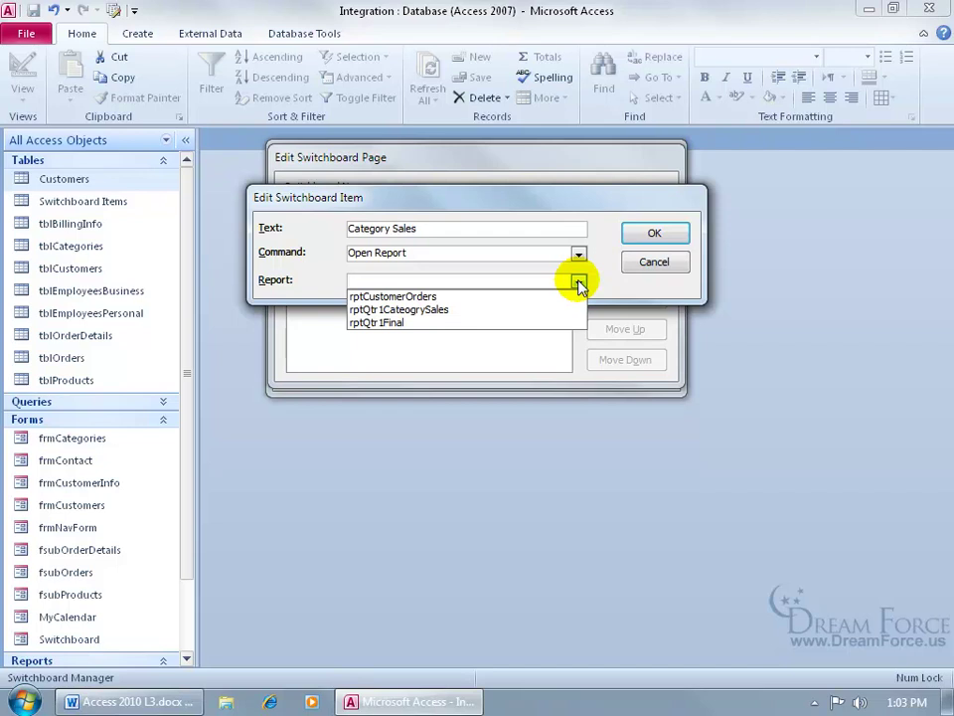
{"action": "left_click", "coordinate": [525, 309]}
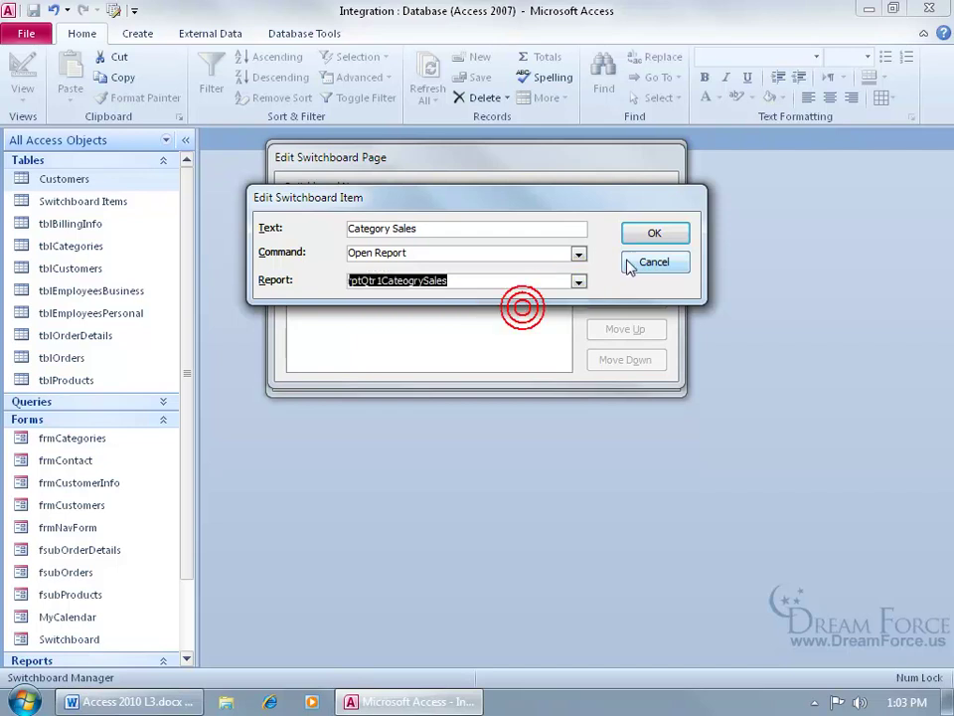
{"action": "left_click", "coordinate": [654, 232]}
Step: Add a Final Report item to the Reports Switchboard that opens the report rptQtr1Final
{"action": "left_click", "coordinate": [619, 243]}
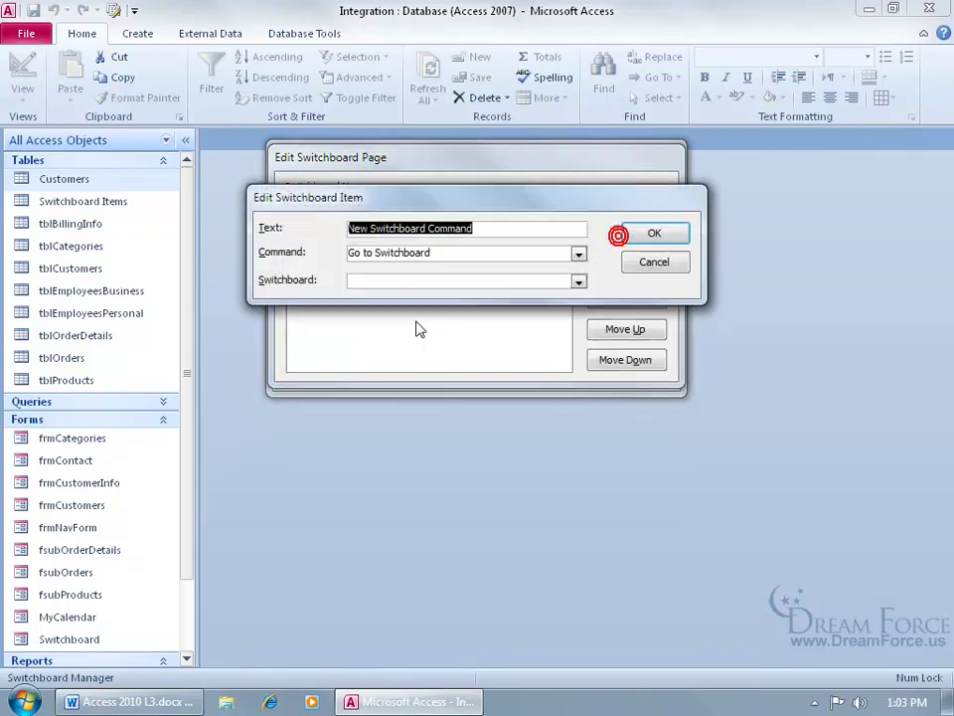
{"action": "type", "text": "Final Report"}
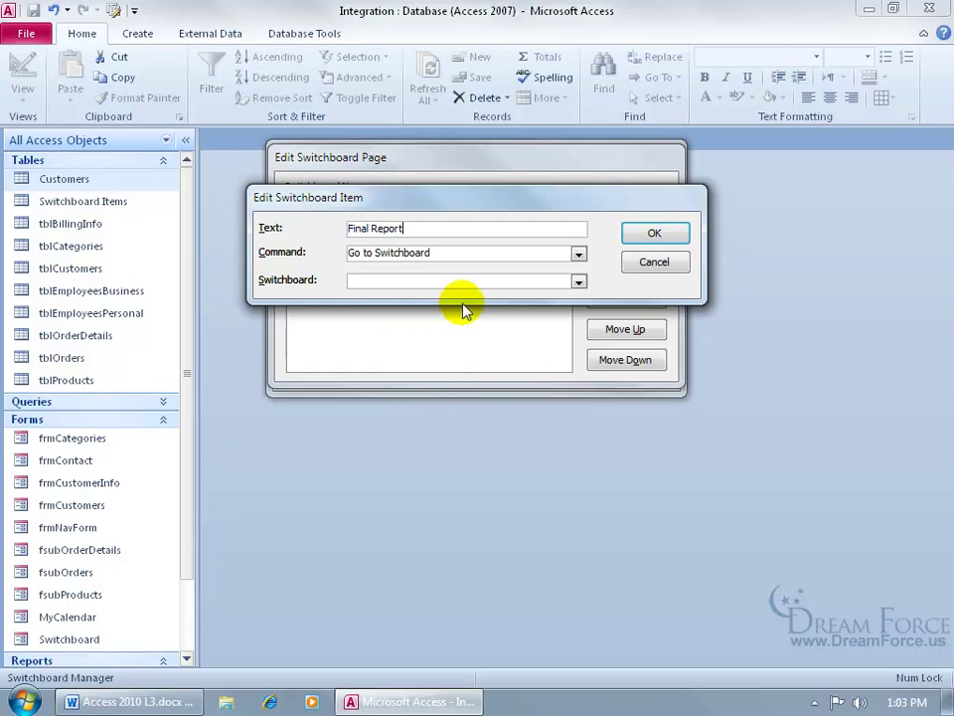
{"action": "left_click", "coordinate": [577, 253]}
{"action": "left_click", "coordinate": [553, 309]}
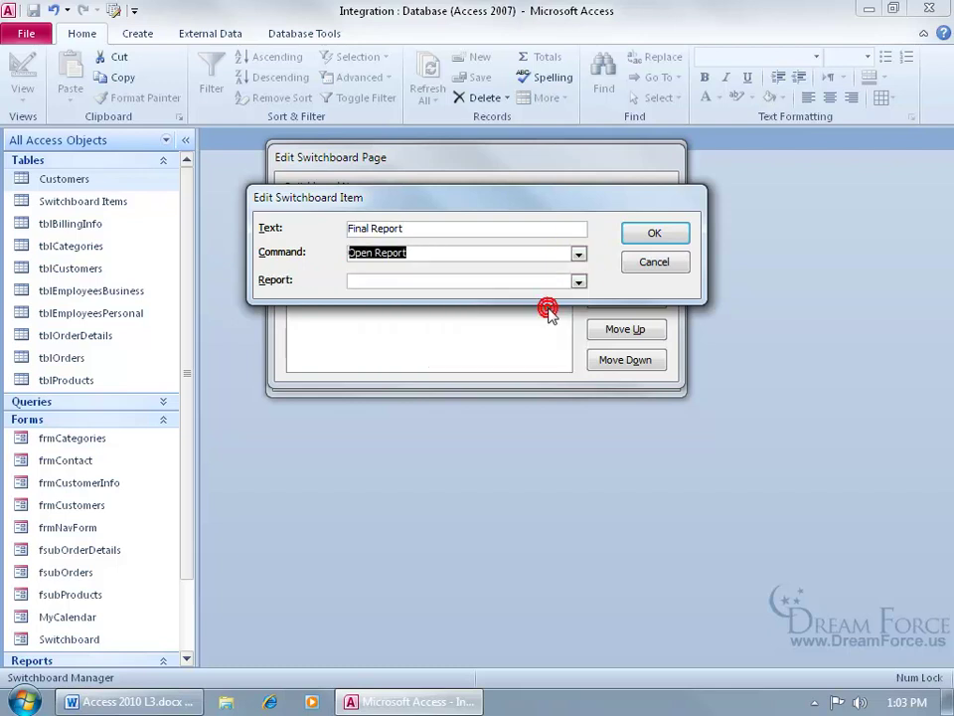
{"action": "left_click", "coordinate": [577, 280]}
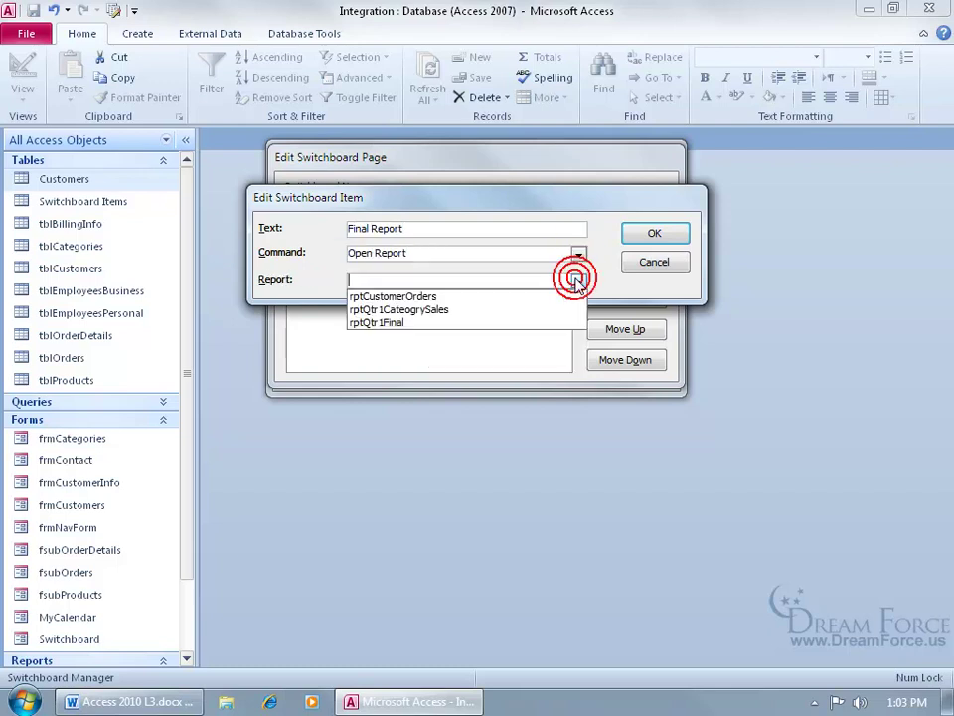
{"action": "left_click", "coordinate": [527, 322]}
{"action": "left_click", "coordinate": [658, 234]}
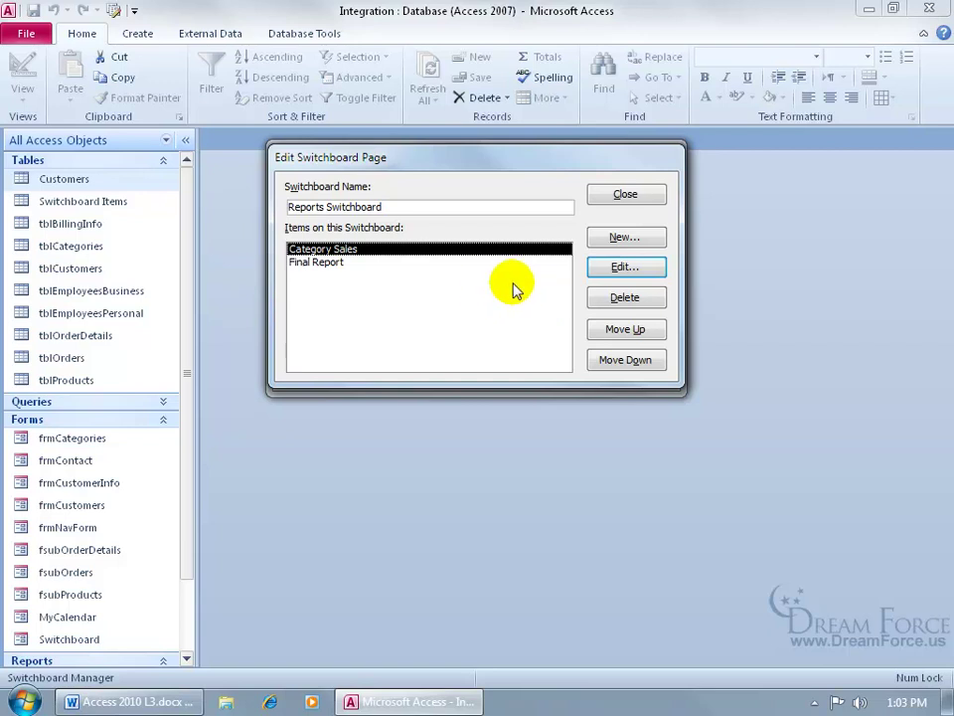
Step: Add a Back to Main item to the Reports Switchboard that goes to the Main Switchboard, and finish editing that page
{"action": "left_click", "coordinate": [618, 247]}
{"action": "type", "text": "Back to Main"}
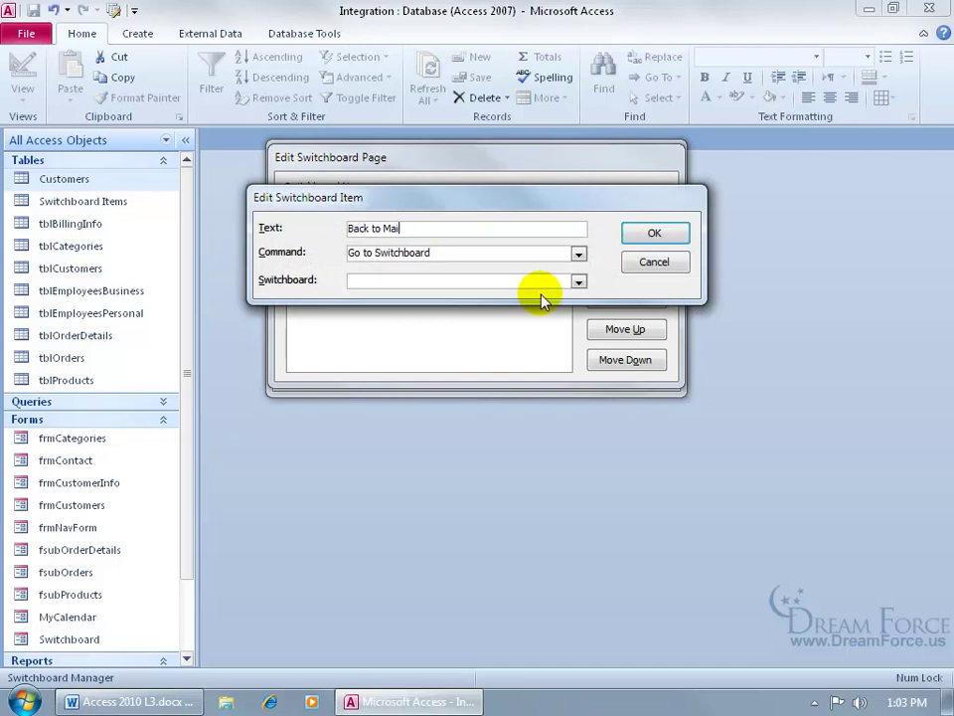
{"action": "left_click", "coordinate": [578, 281]}
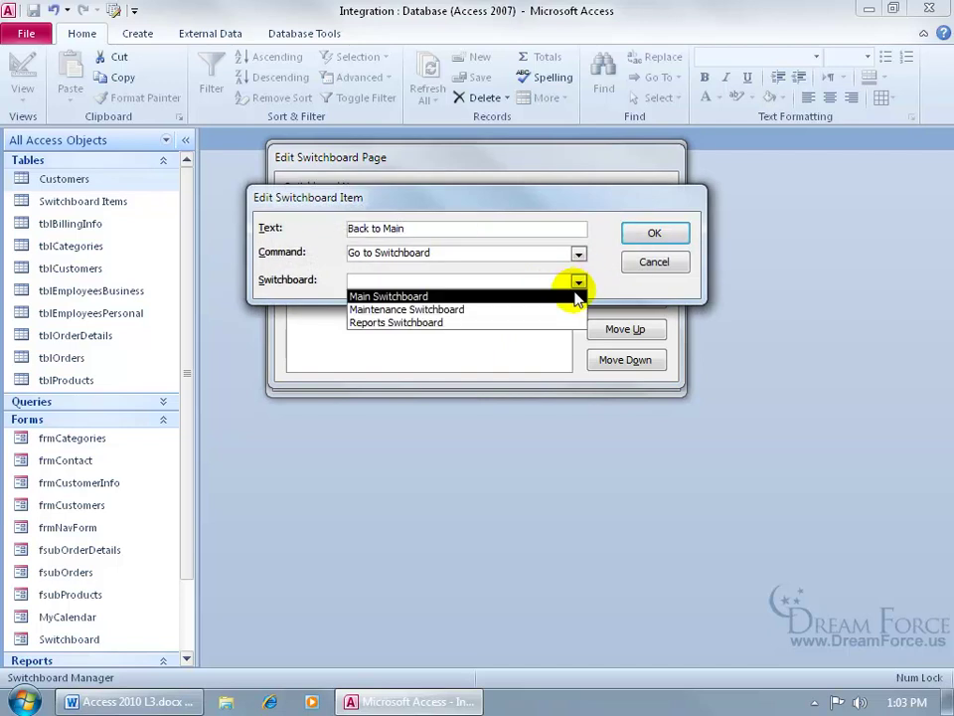
{"action": "left_click", "coordinate": [571, 294]}
{"action": "left_click", "coordinate": [653, 236]}
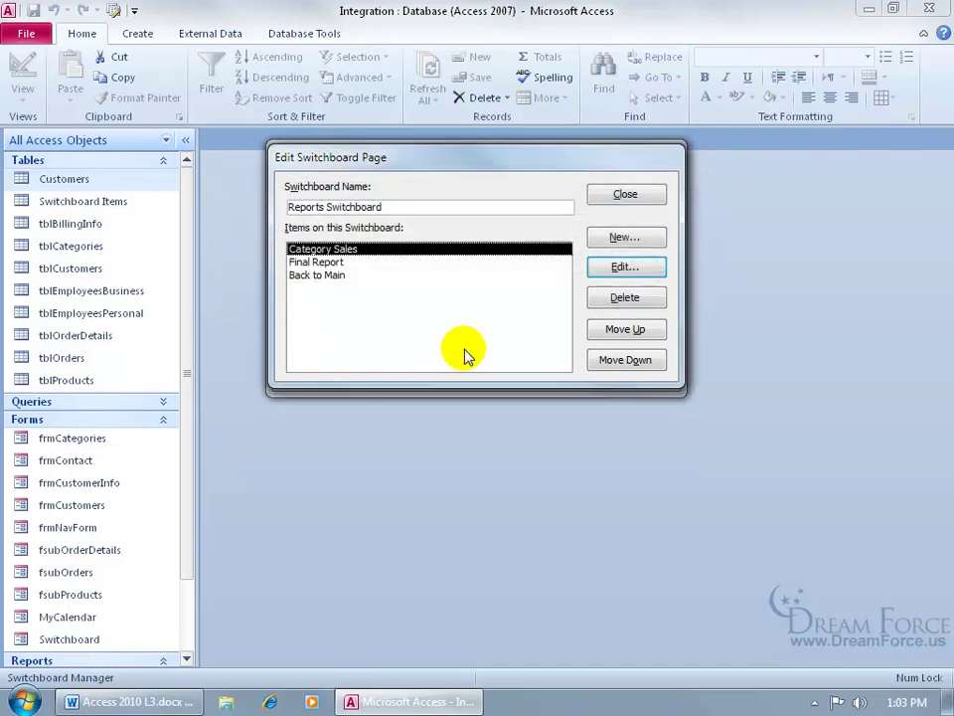
{"action": "left_click", "coordinate": [621, 194]}
Step: Add an Edit Categories item to the Maintenance Switchboard page that opens the form frmCategories in Edit Mode
{"action": "left_click", "coordinate": [397, 220]}
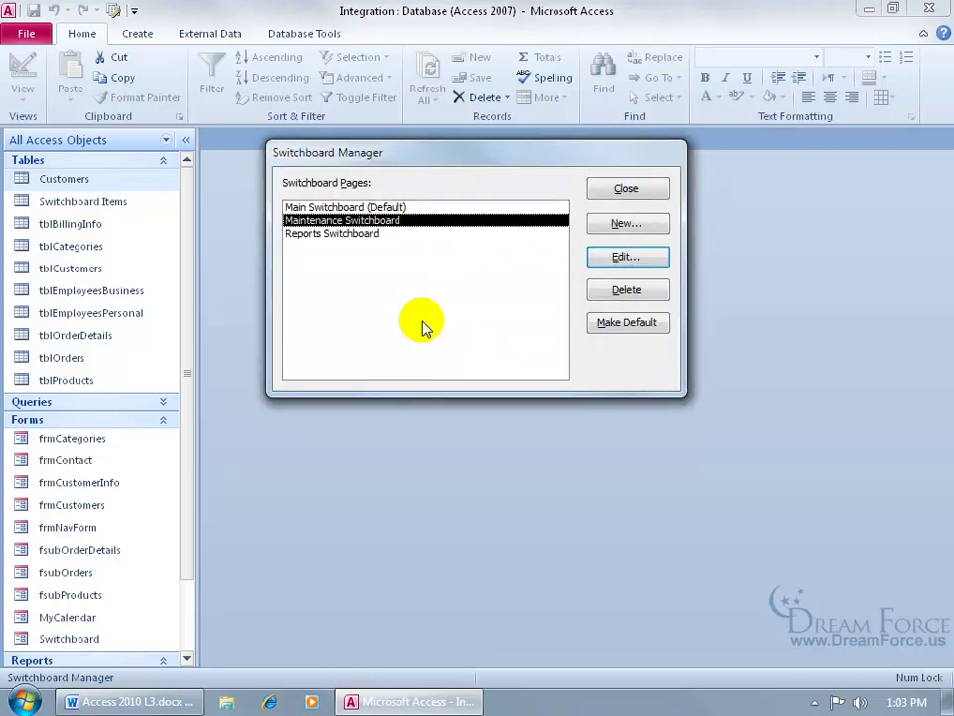
{"action": "left_click", "coordinate": [647, 254]}
{"action": "left_click", "coordinate": [611, 238]}
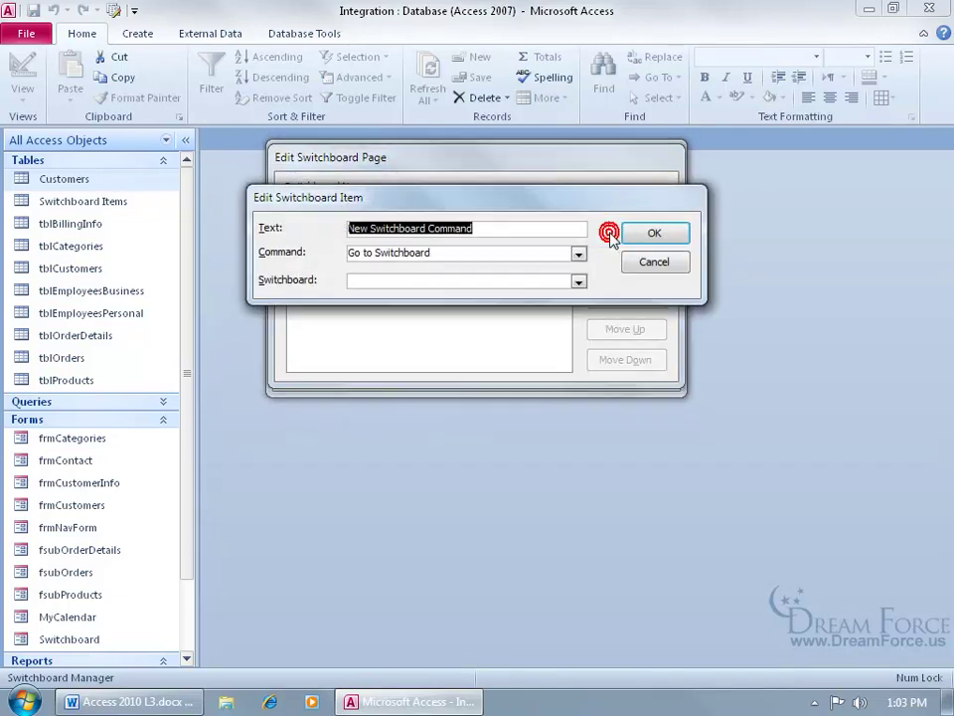
{"action": "type", "text": "Edit Categories"}
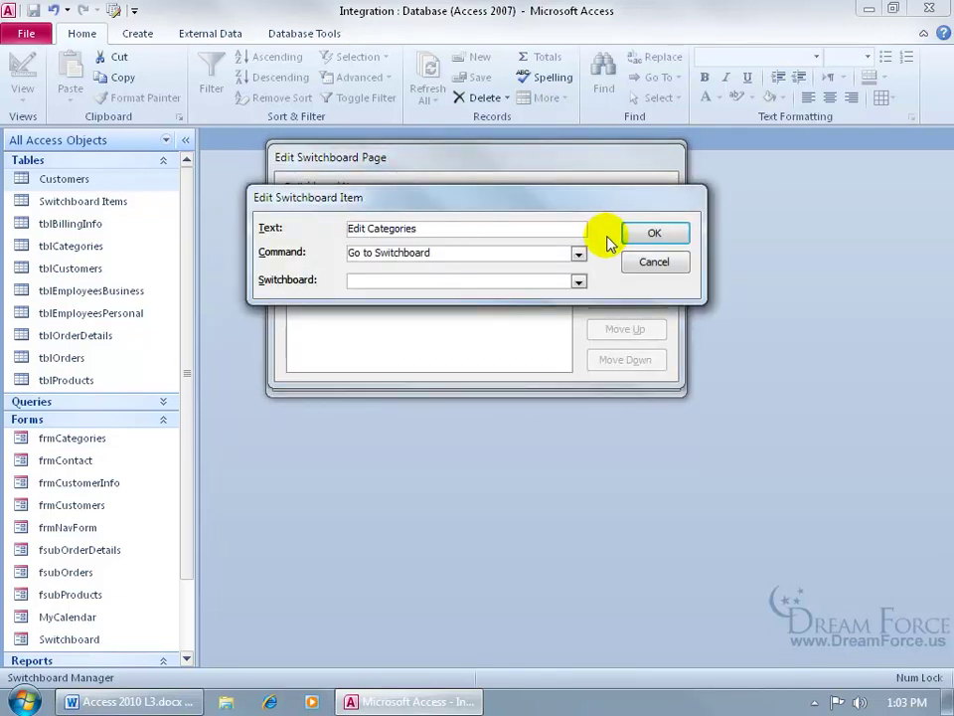
{"action": "left_click", "coordinate": [578, 254]}
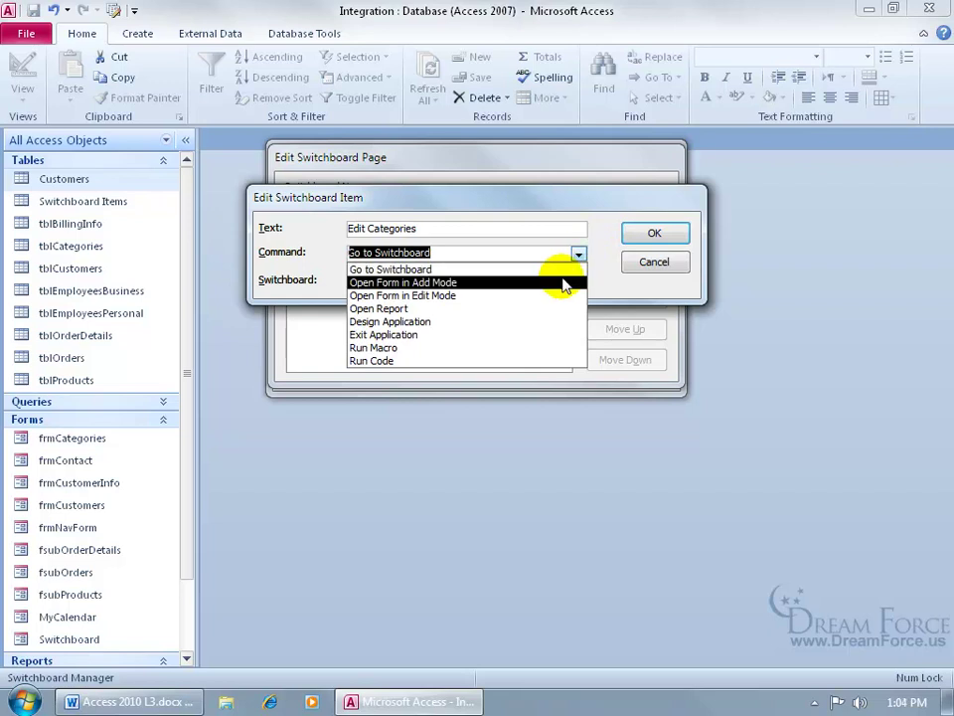
{"action": "left_click", "coordinate": [556, 295]}
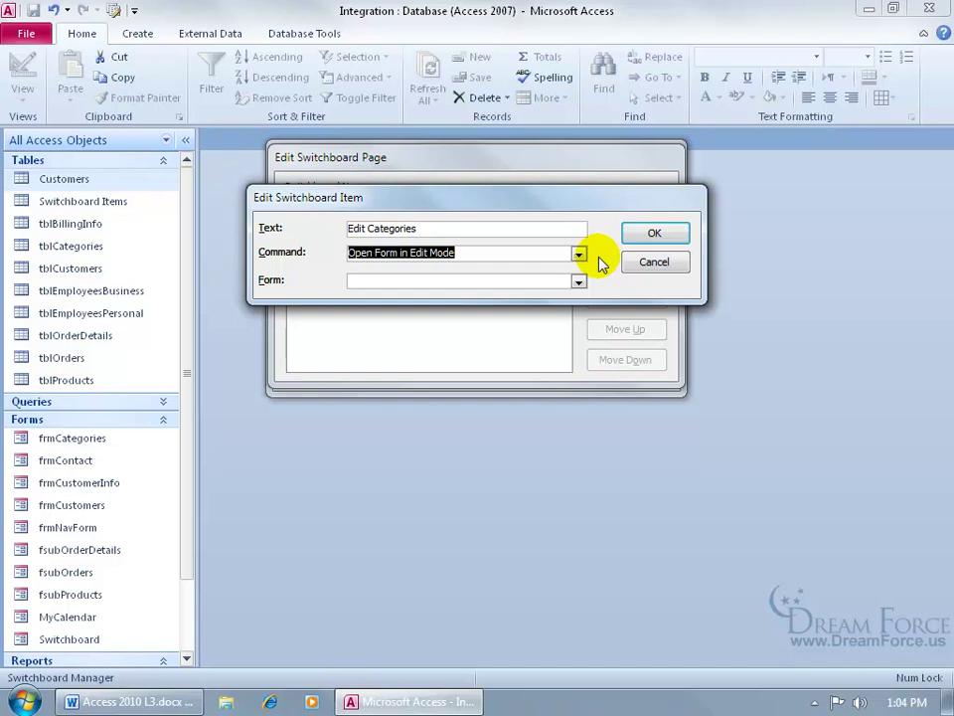
{"action": "left_click", "coordinate": [579, 281]}
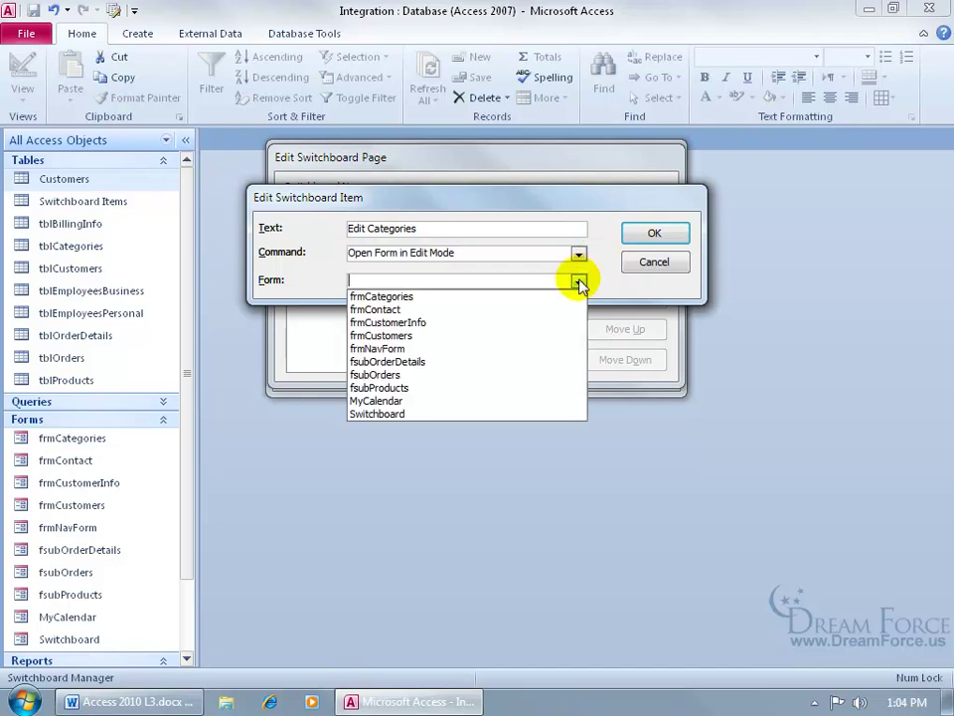
{"action": "left_click", "coordinate": [521, 296]}
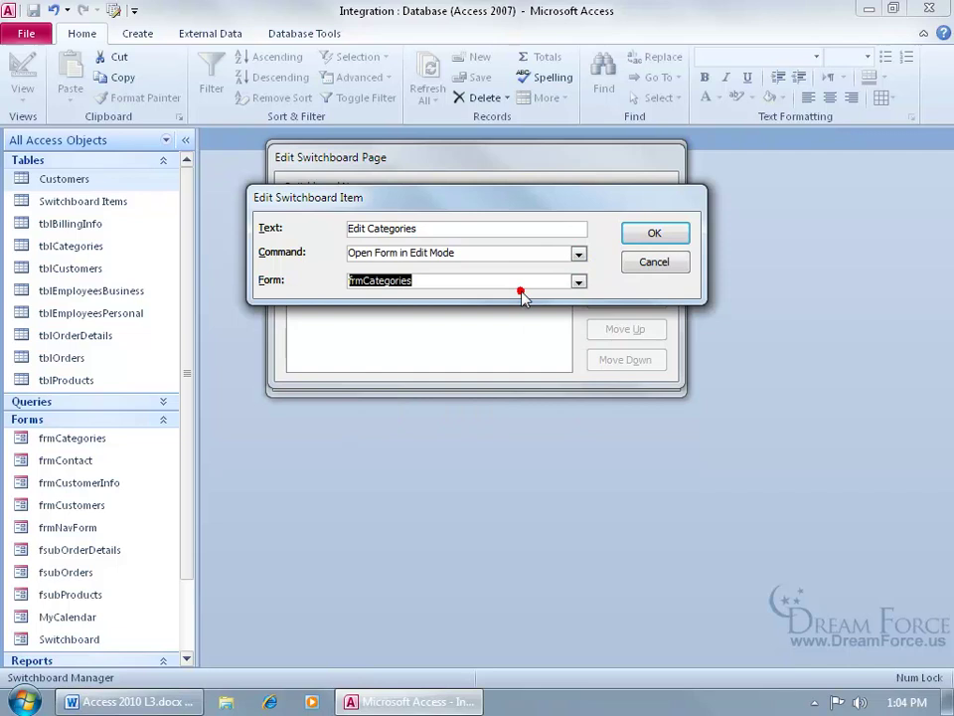
{"action": "left_click", "coordinate": [648, 232]}
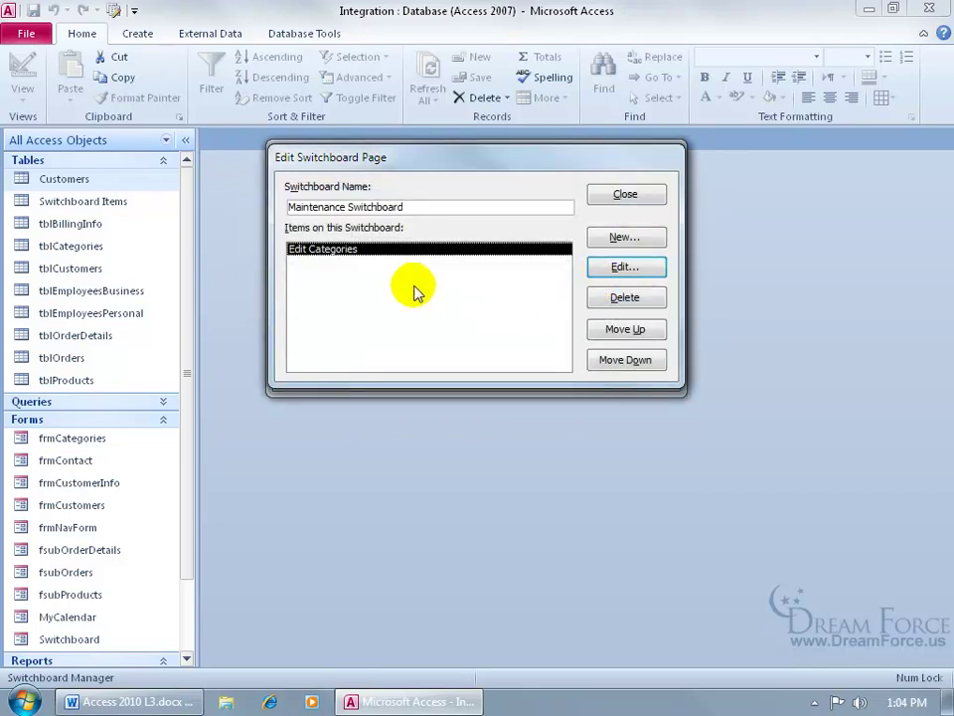
Step: Add a Back to Main item to the Maintenance Switchboard that goes to the Main Switchboard, and close the Switchboard Manager
{"action": "left_click", "coordinate": [618, 237]}
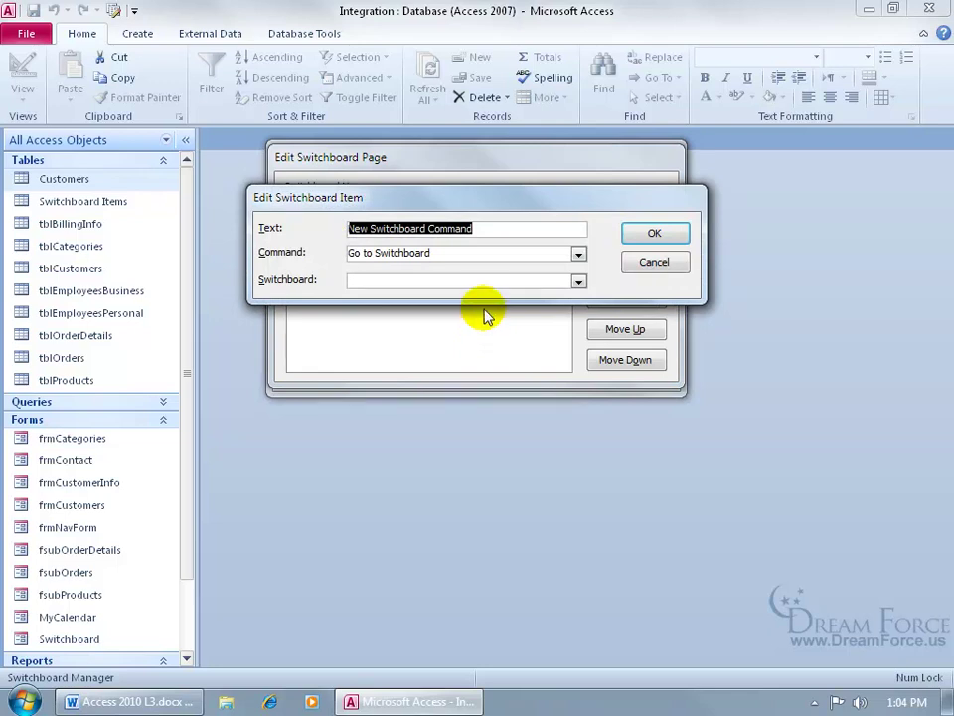
{"action": "type", "text": "Back to Main"}
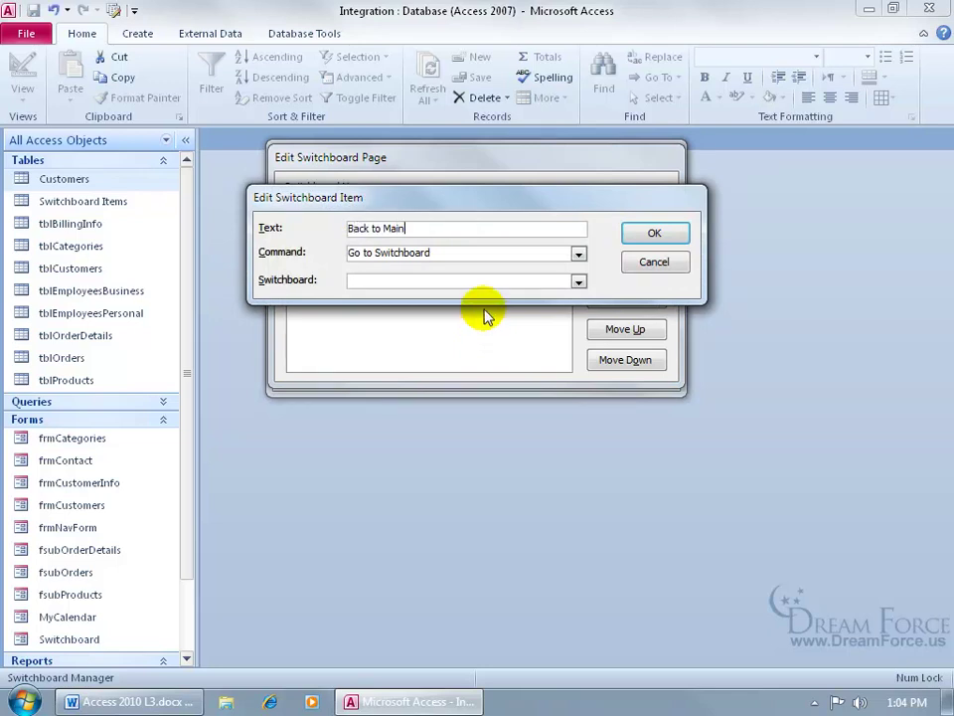
{"action": "left_click", "coordinate": [575, 280]}
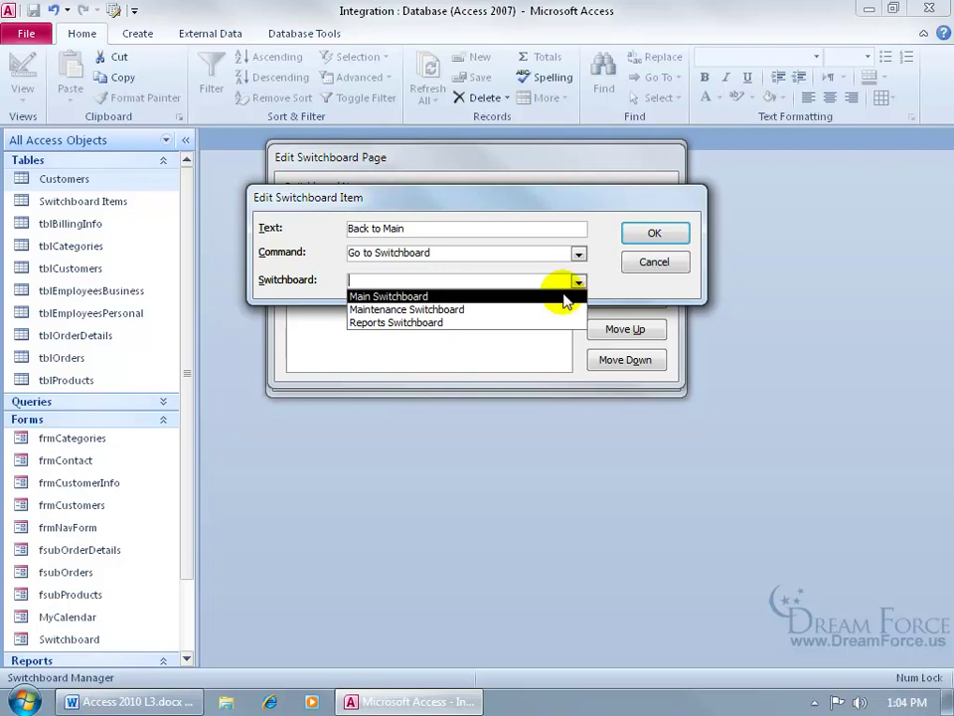
{"action": "left_click", "coordinate": [563, 296]}
{"action": "left_click", "coordinate": [654, 234]}
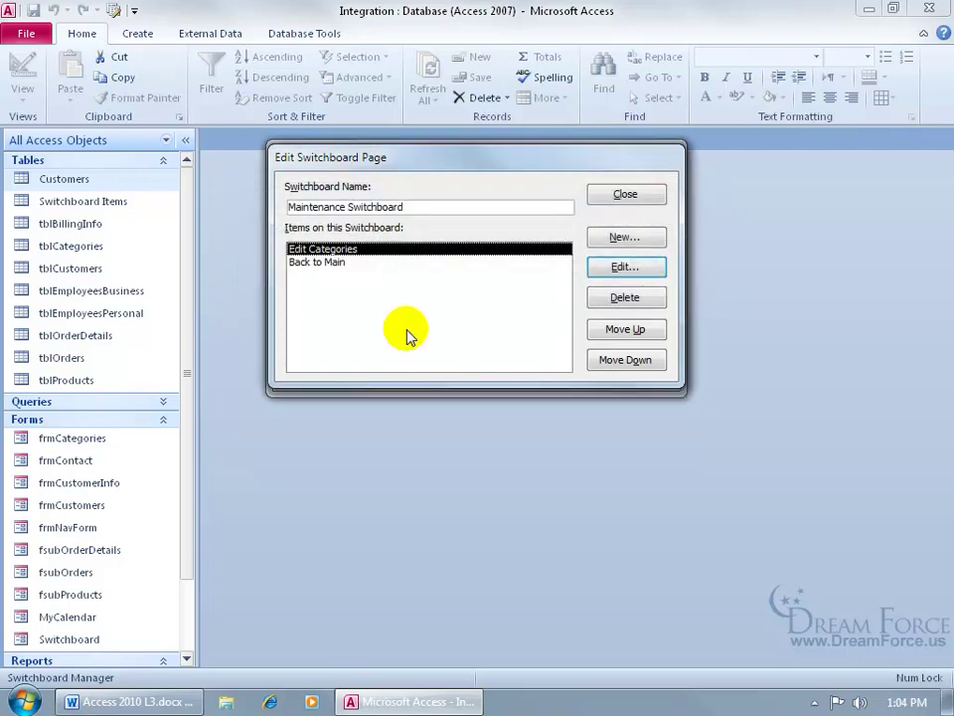
{"action": "left_click", "coordinate": [625, 194]}
{"action": "left_click", "coordinate": [622, 190]}
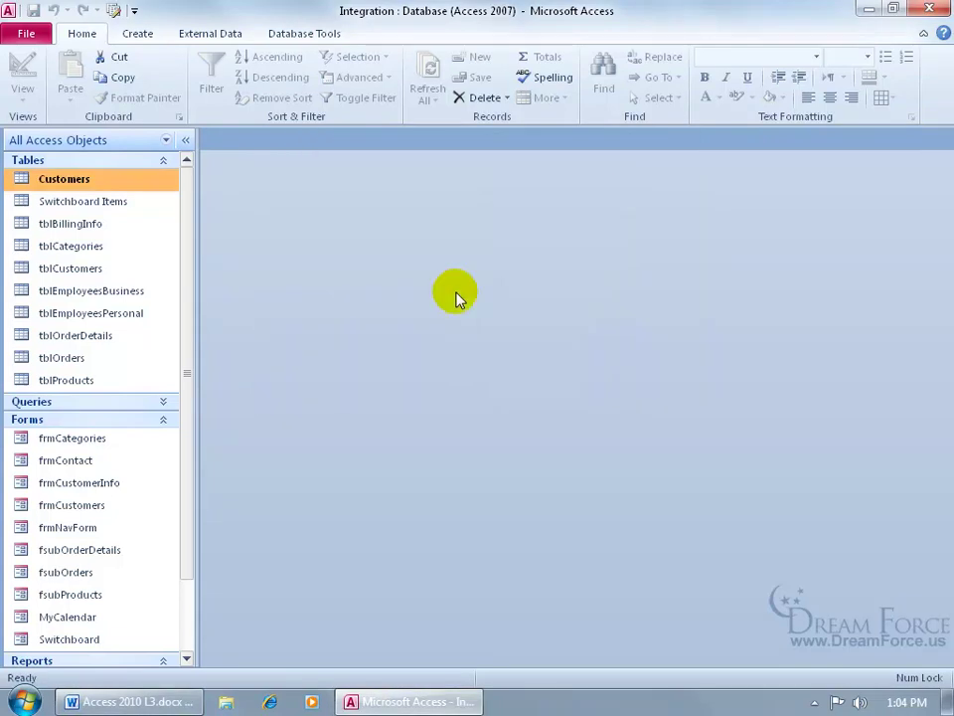
{"action": "left_click", "coordinate": [115, 12]}
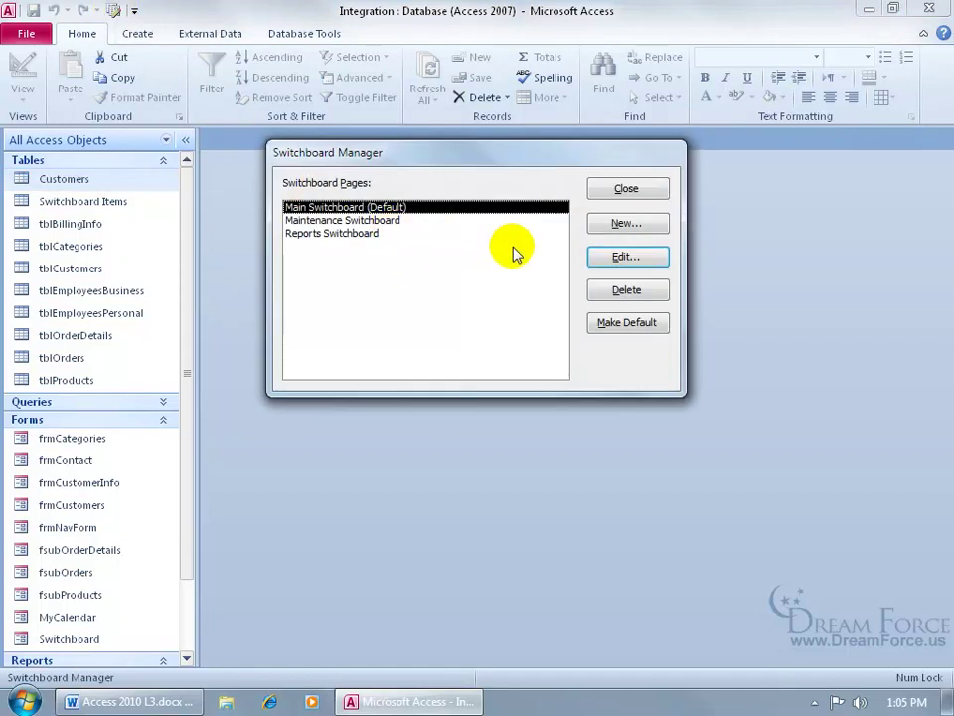
{"action": "left_click", "coordinate": [626, 188]}
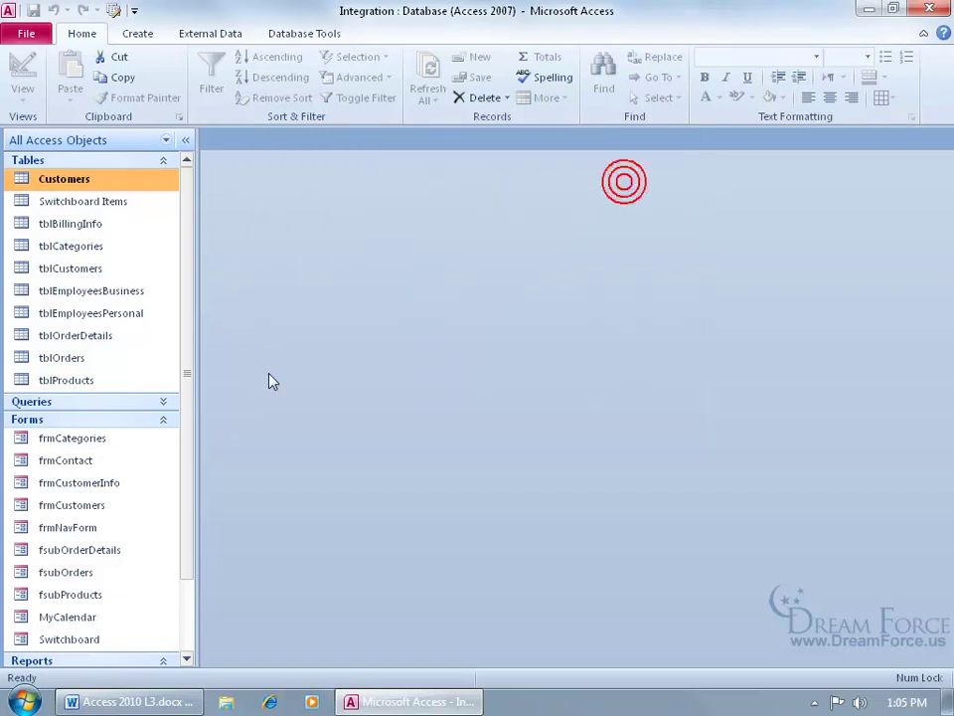
Step: Open the Switchboard form, test its Customer Info item, and close the customer form it opens
{"action": "double_click", "coordinate": [119, 639]}
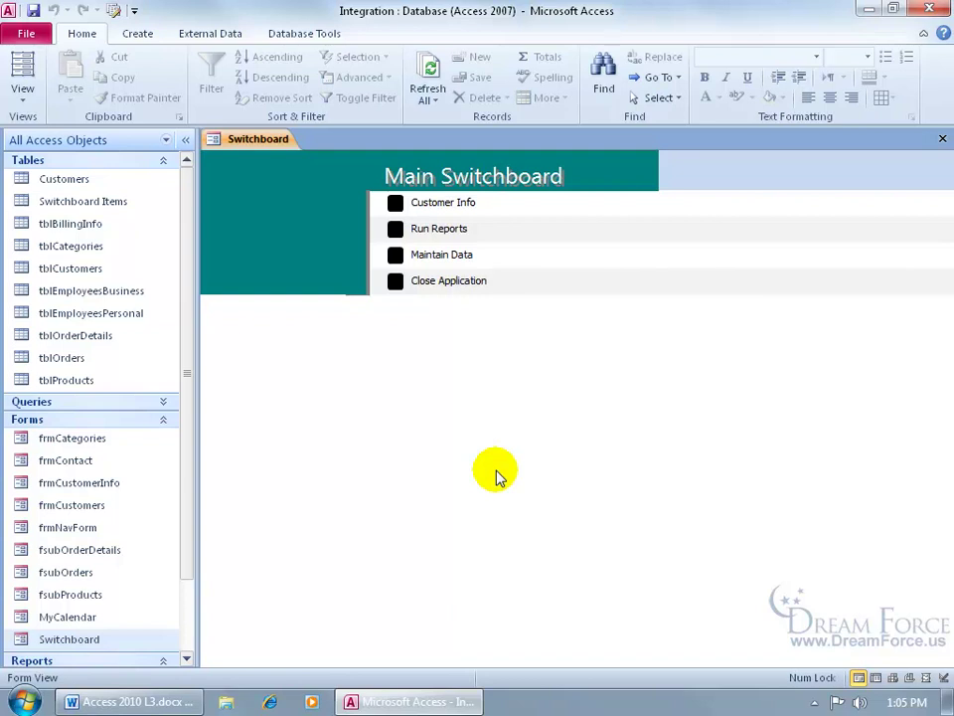
{"action": "left_click", "coordinate": [395, 205]}
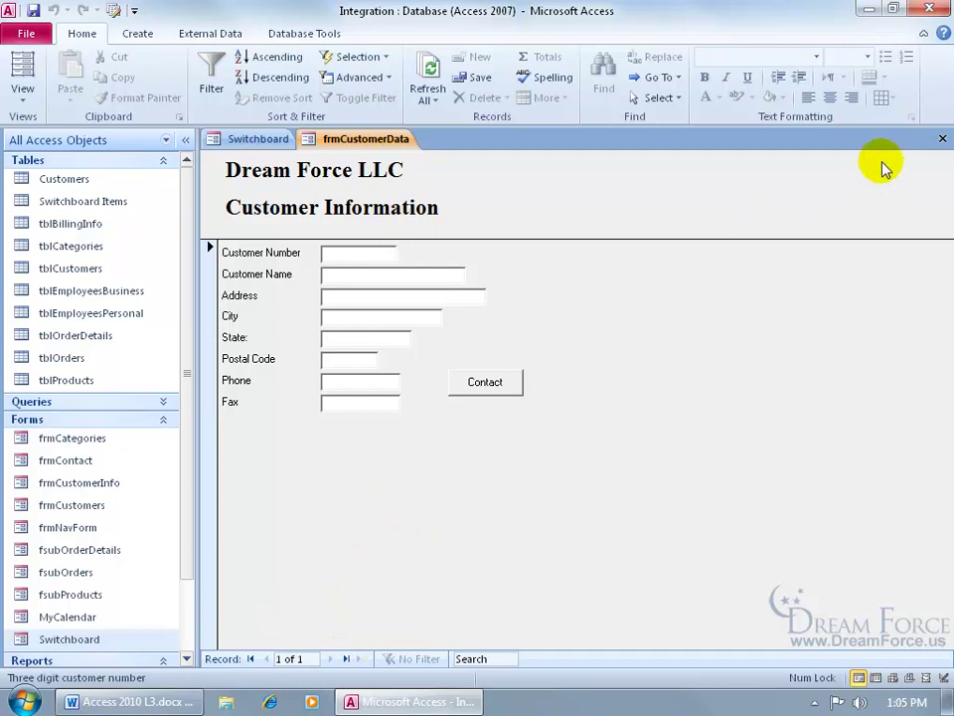
{"action": "left_click", "coordinate": [941, 141]}
Step: Test the Run Reports item of the Main Switchboard and open the Category Sales report from the Reports Switchboard
{"action": "left_click", "coordinate": [398, 227]}
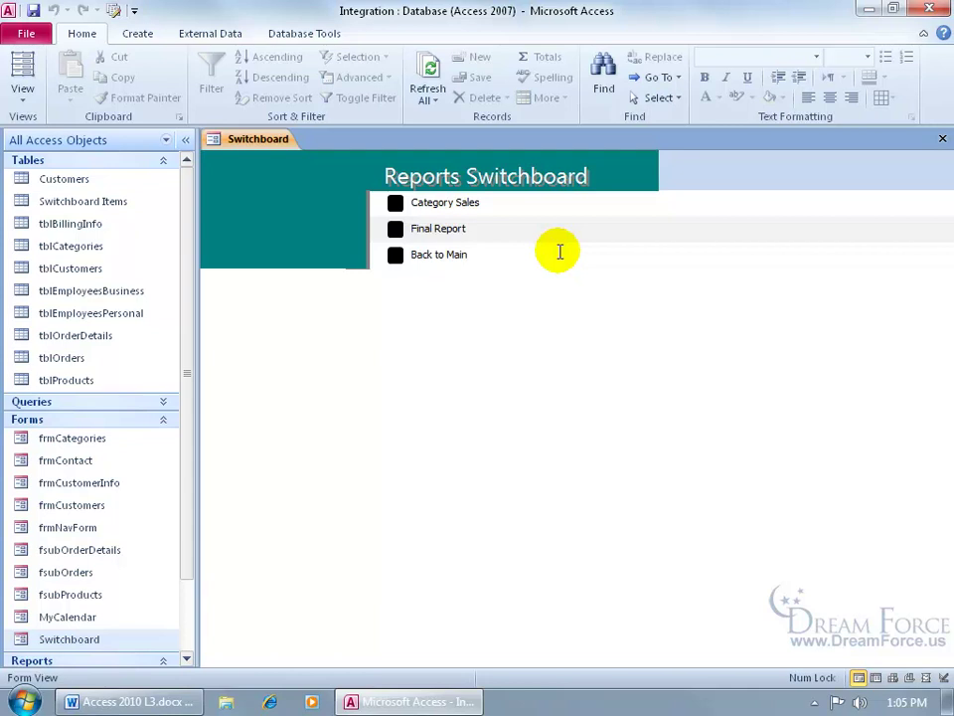
{"action": "left_click", "coordinate": [397, 204]}
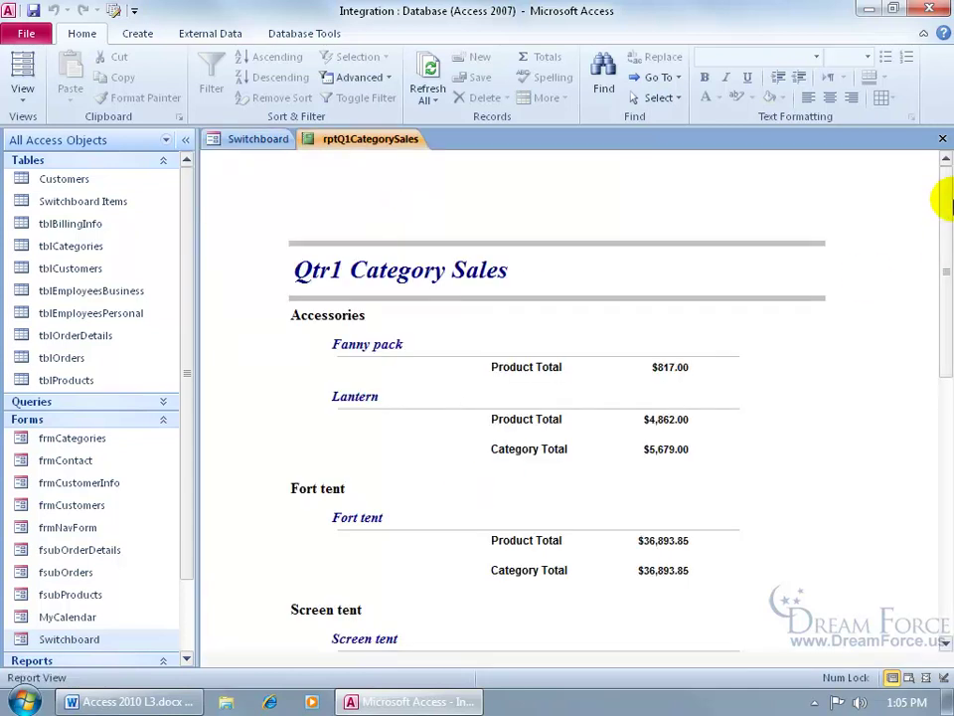
Step: Close the Category Sales report and return from the Reports Switchboard to the Main Switchboard with its Back to Main item
{"action": "left_click", "coordinate": [941, 139]}
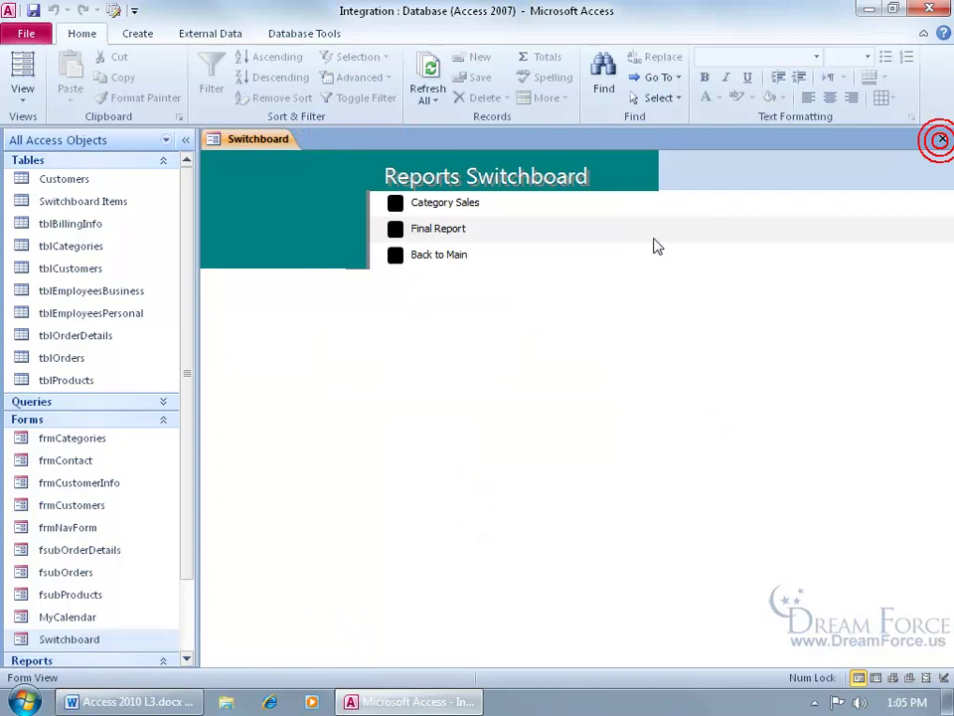
{"action": "left_click", "coordinate": [396, 256]}
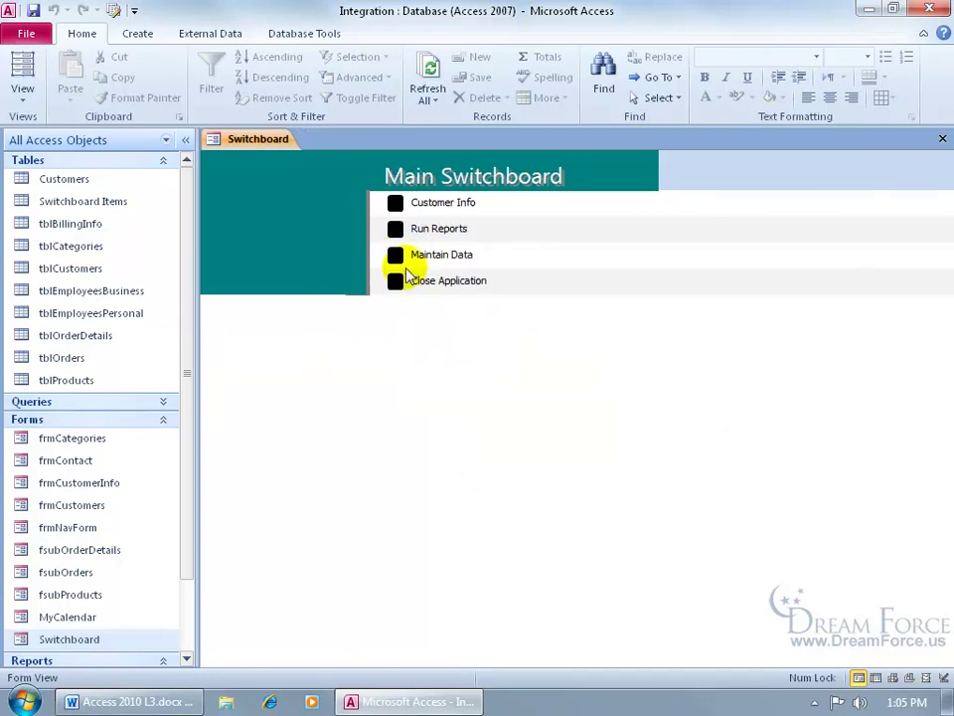
Step: Test Maintain Data and Edit Categories by viewing the second record of frmCategories, and return to the Main Switchboard after closing the form
{"action": "left_click", "coordinate": [398, 258]}
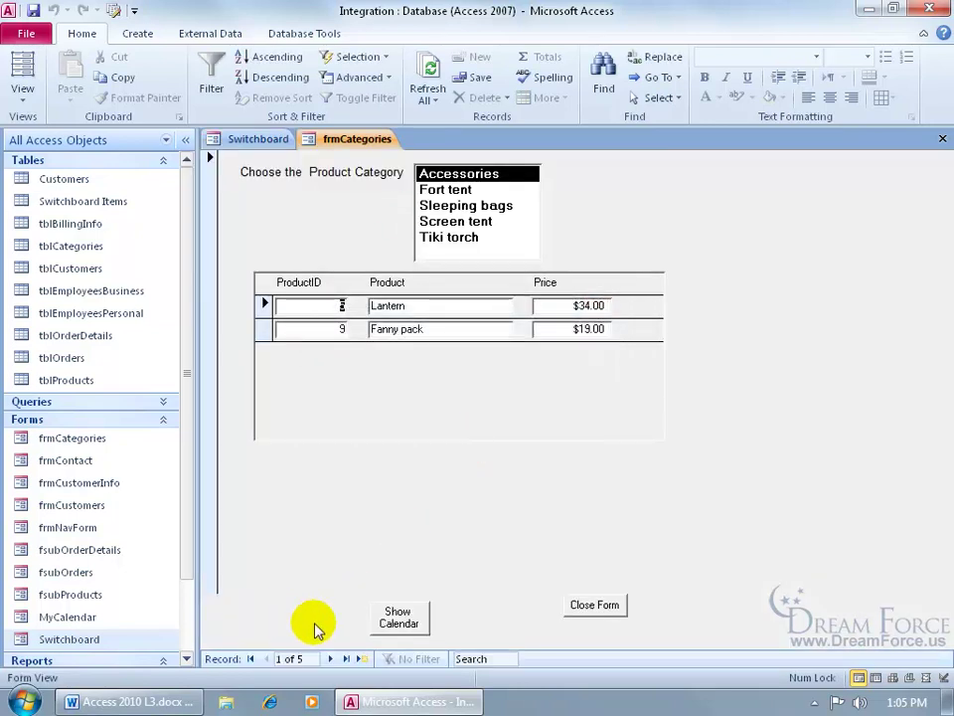
{"action": "left_click", "coordinate": [329, 658]}
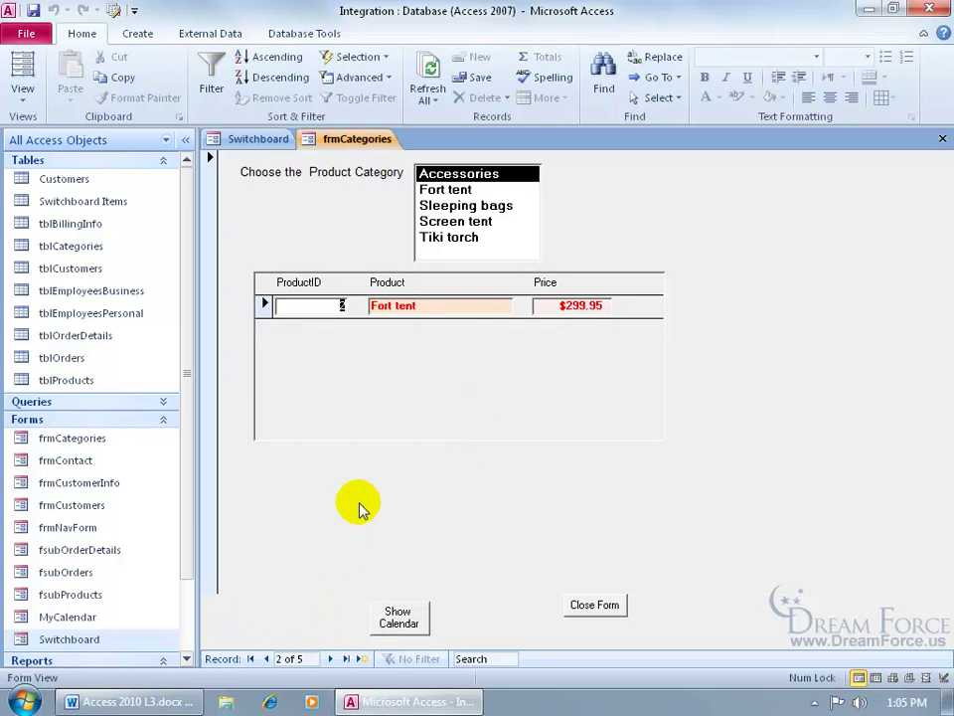
{"action": "left_click", "coordinate": [593, 605]}
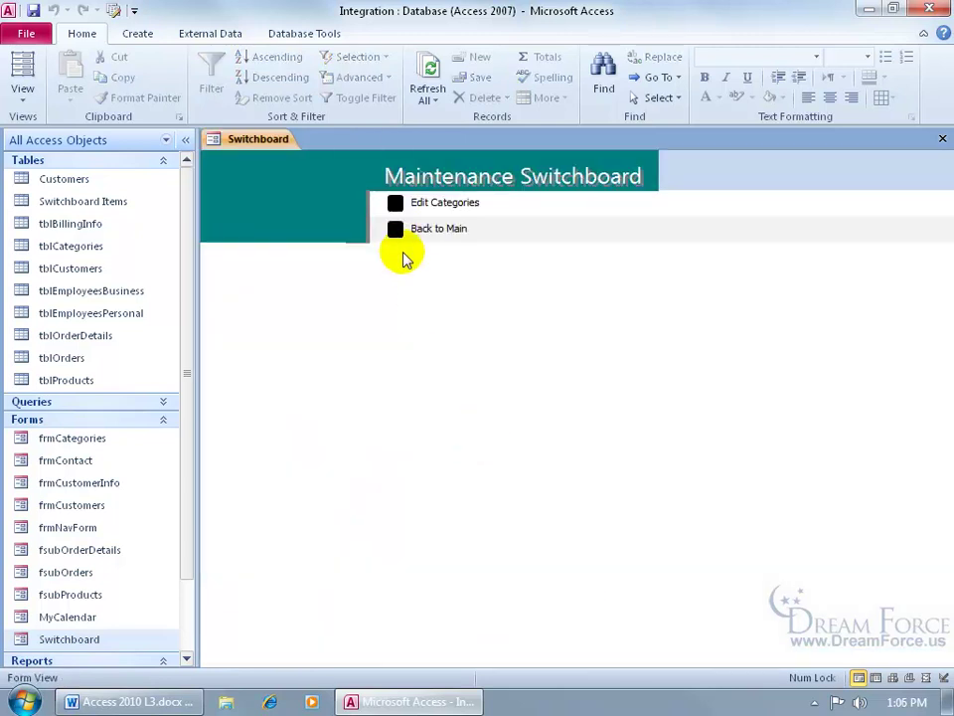
{"action": "left_click", "coordinate": [395, 227]}
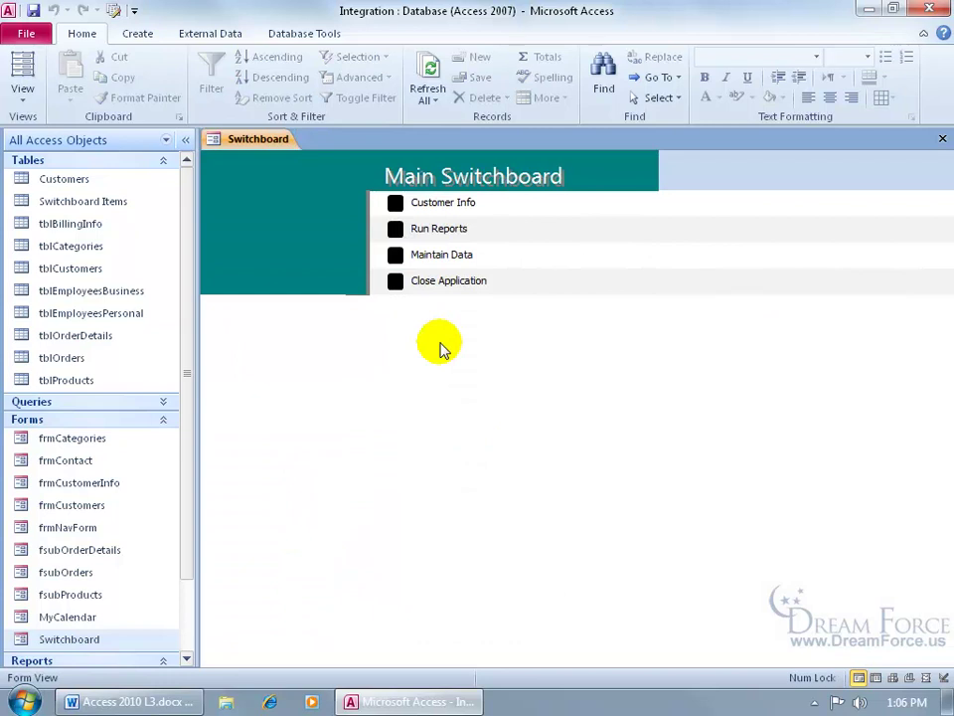
Step: Test the Close Application item of the Main Switchboard and reopen the most recent Integration.accdb database
{"action": "left_click", "coordinate": [396, 281]}
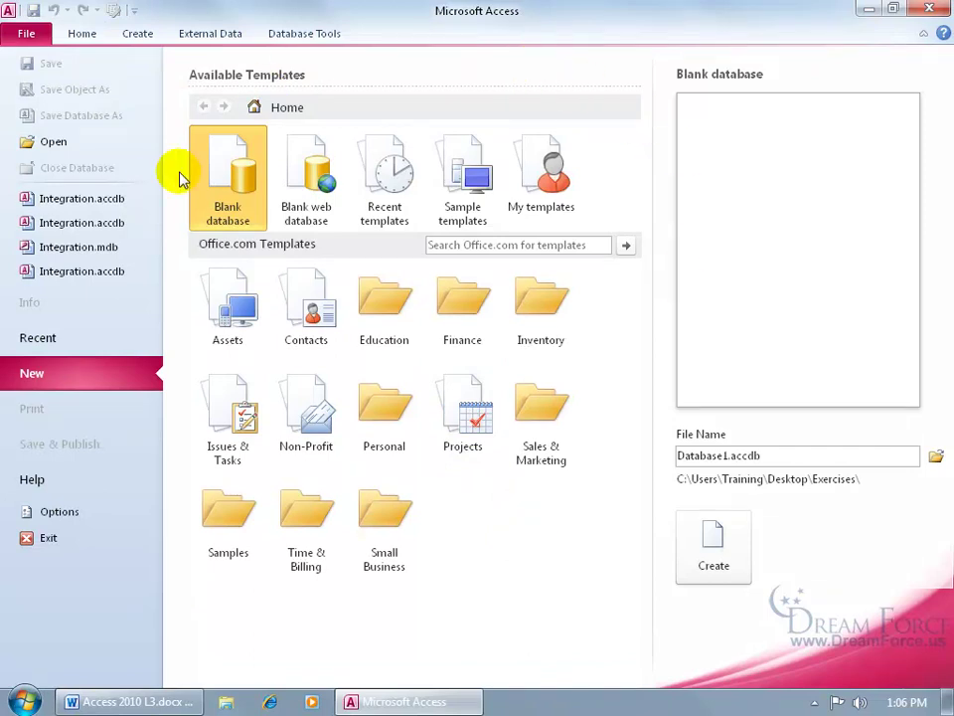
{"action": "left_click", "coordinate": [99, 208]}
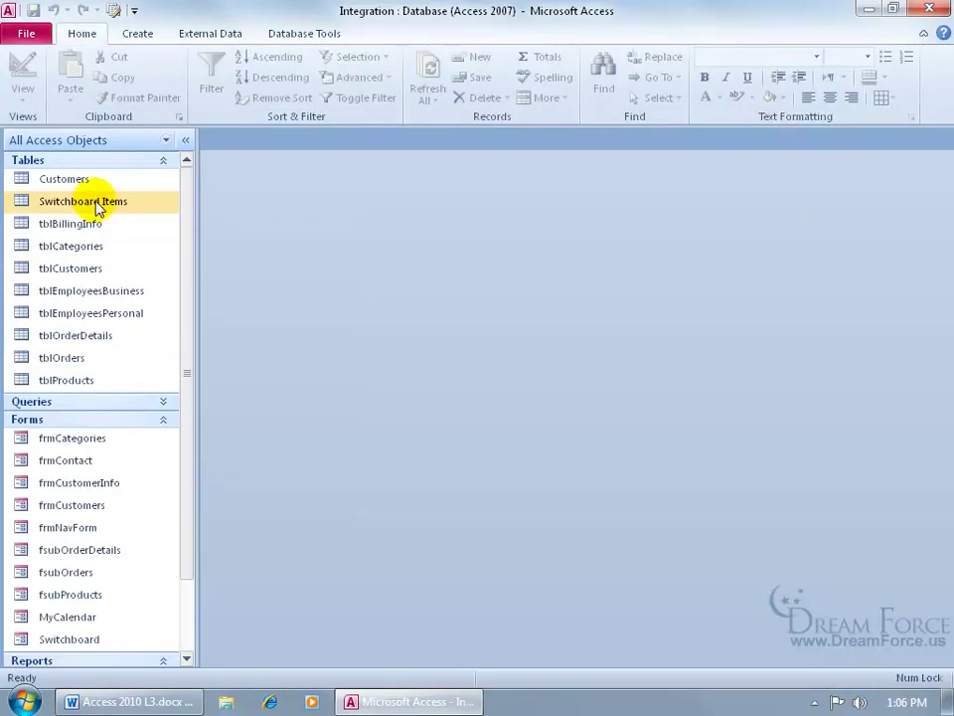